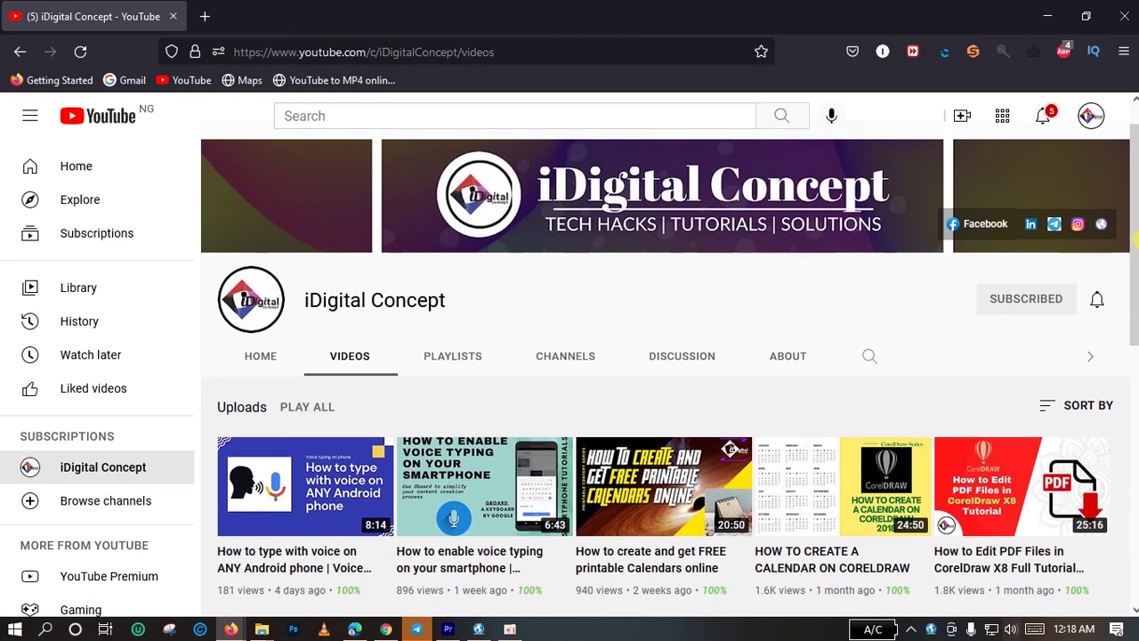
Scroll through the YouTube channel's video list until Google Drive's My Drive page is showing
left_click_drag(1135, 233, 1136, 331)
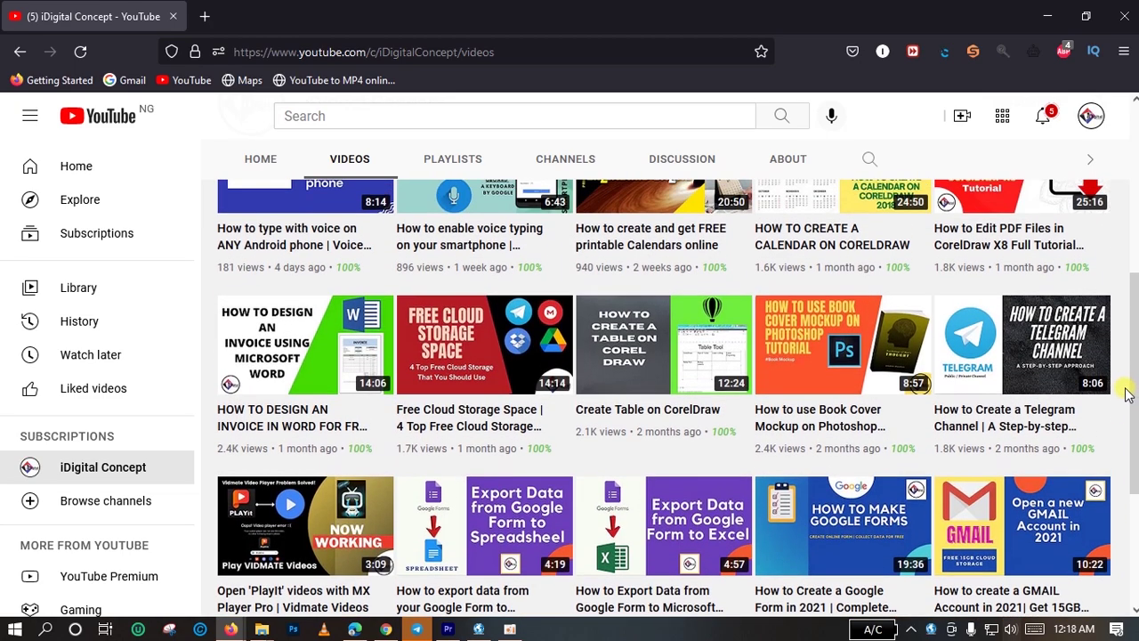
left_click_drag(1126, 394, 1135, 219)
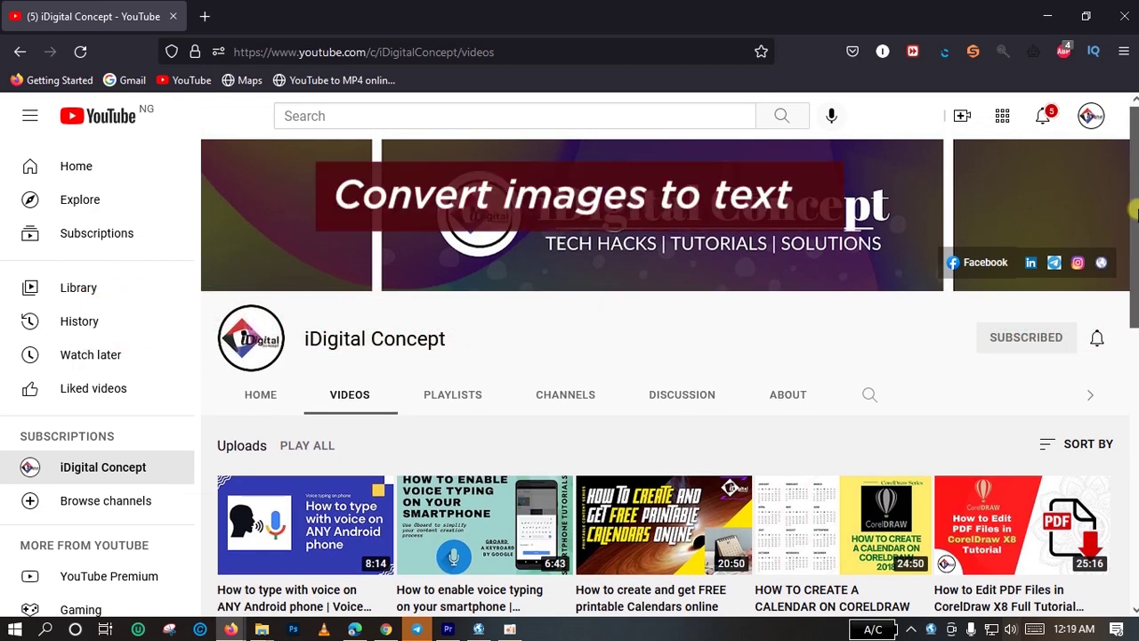
left_click_drag(1135, 211, 1135, 325)
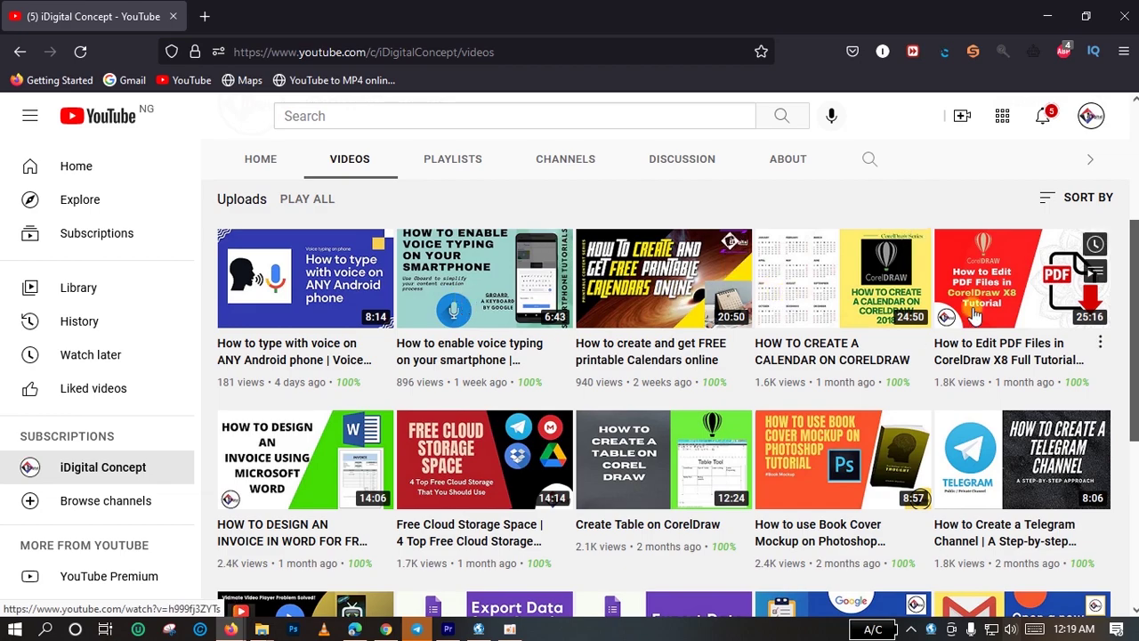
scroll(1136, 349, "down", 3)
left_click_drag(1137, 350, 1136, 485)
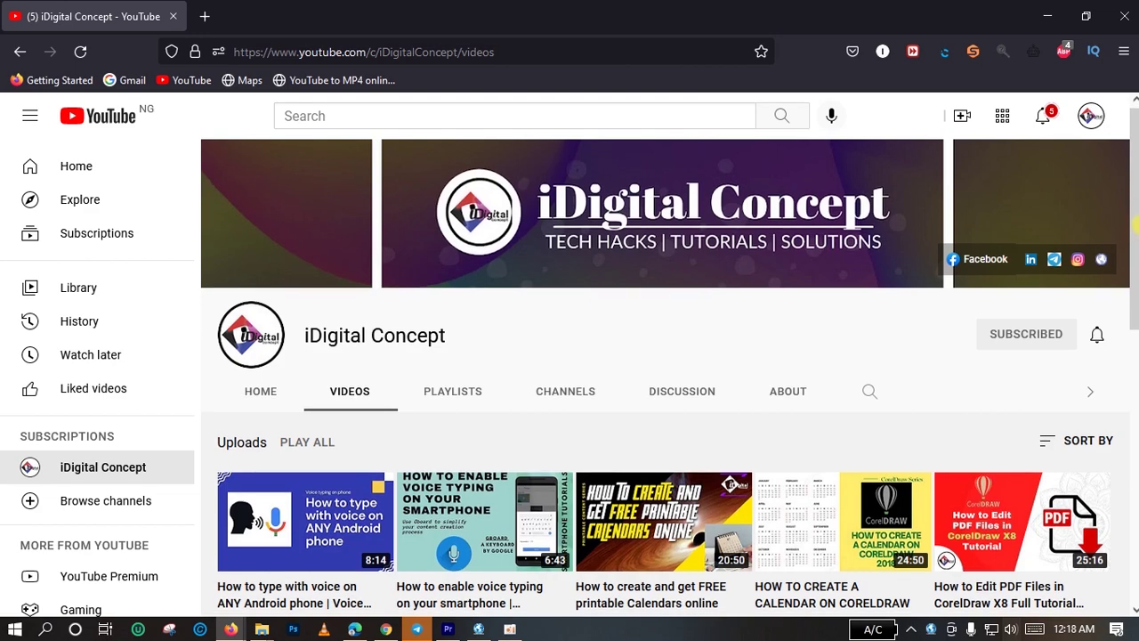
scroll(668, 365, "down", 1)
scroll(1136, 233, "down", 3)
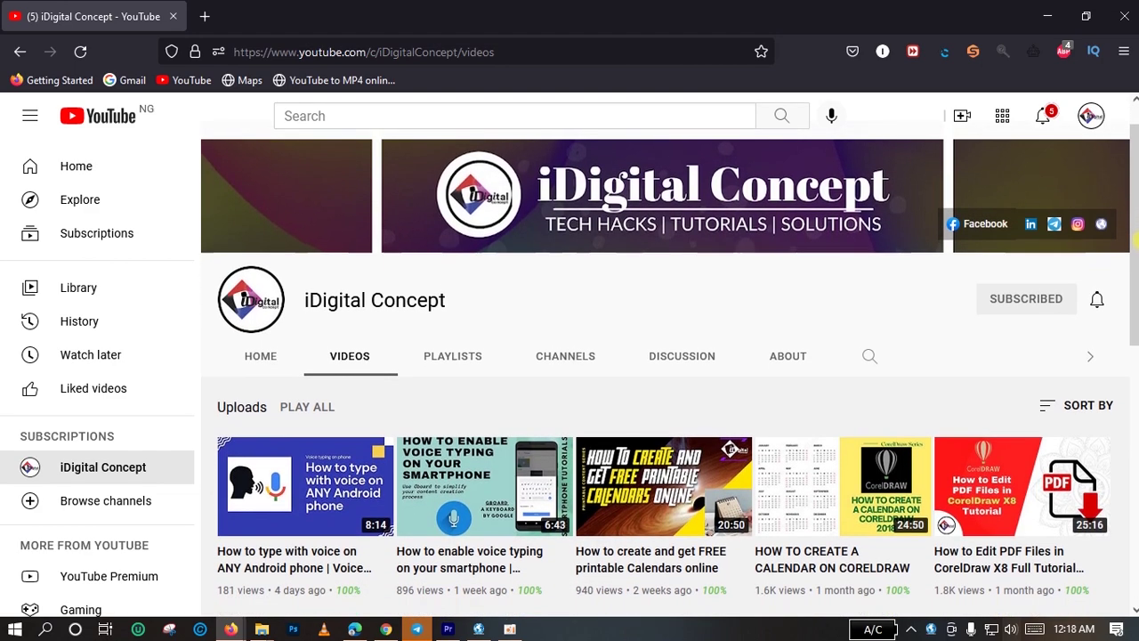
scroll(1137, 259, "down", 2)
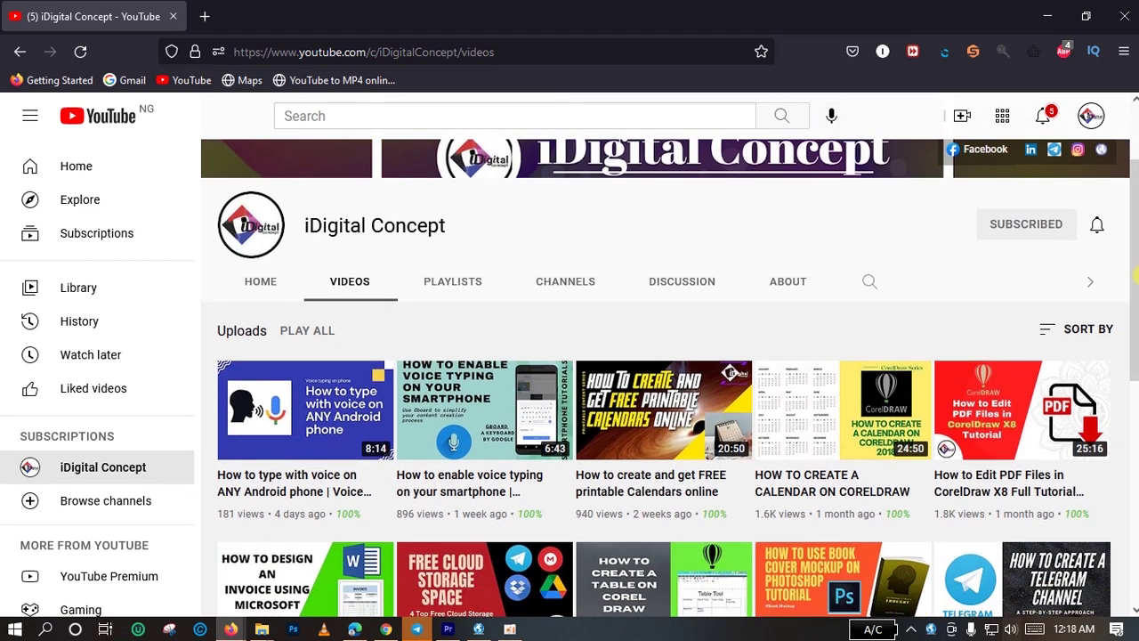
left_click_drag(1137, 303, 1137, 329)
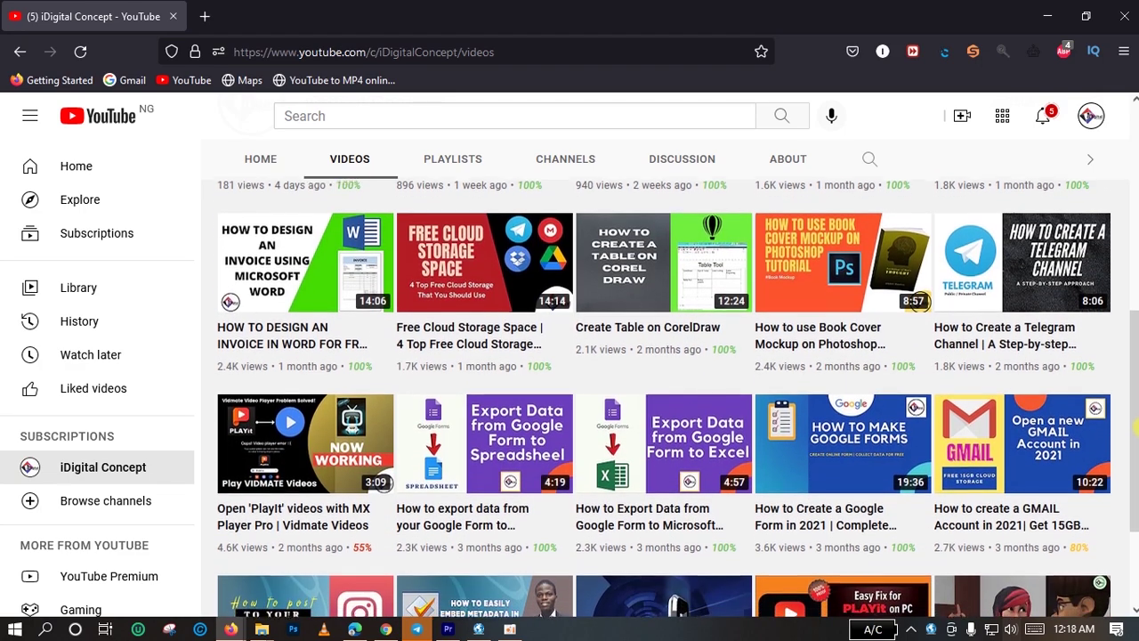
left_click_drag(1137, 430, 1137, 498)
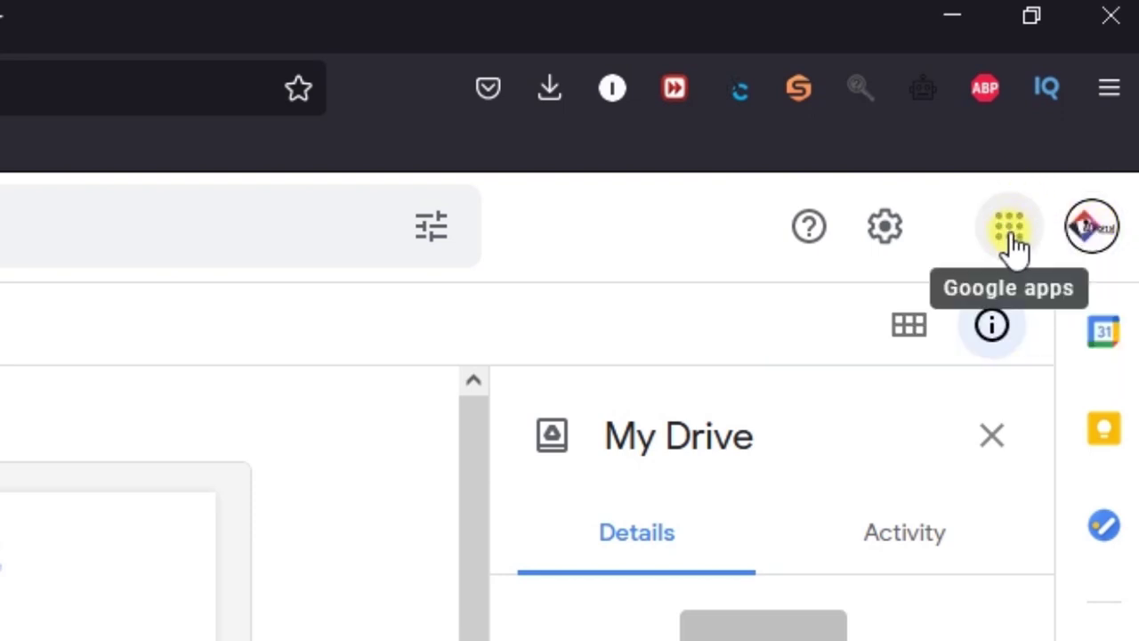
Open Gmail from the Google apps grid in a new tab and view it
left_click(1011, 233)
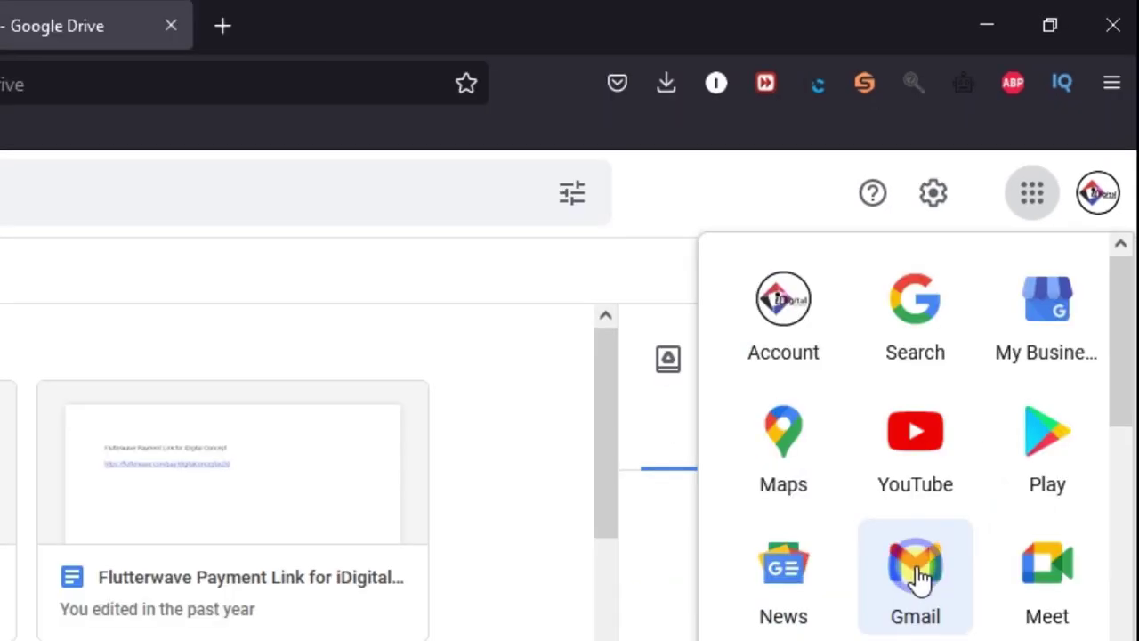
right_click(916, 569)
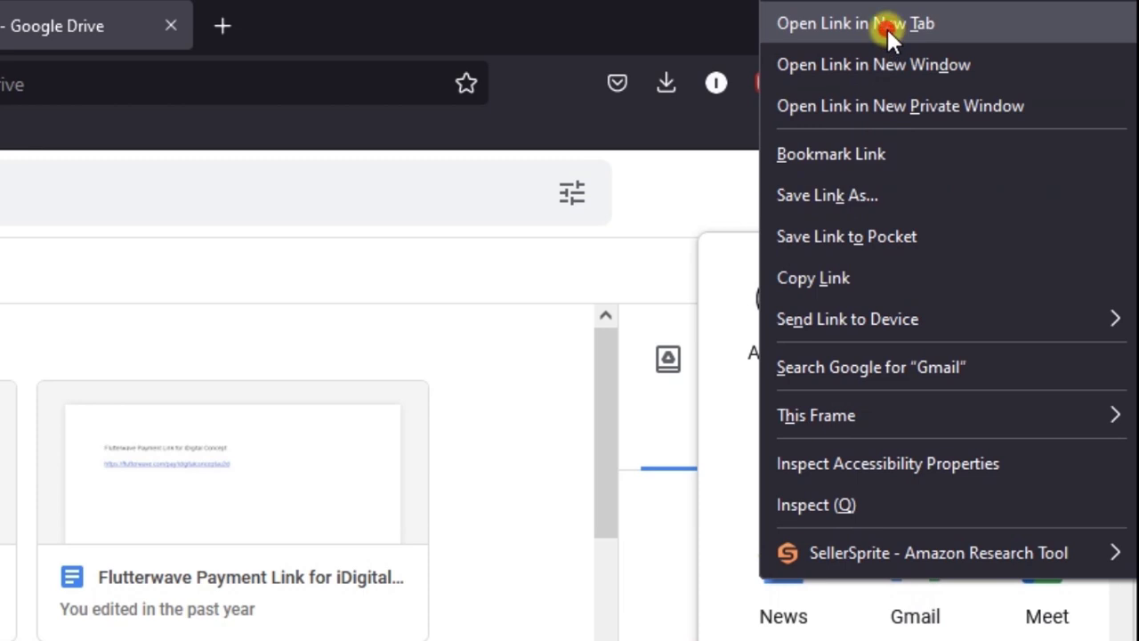
left_click(887, 26)
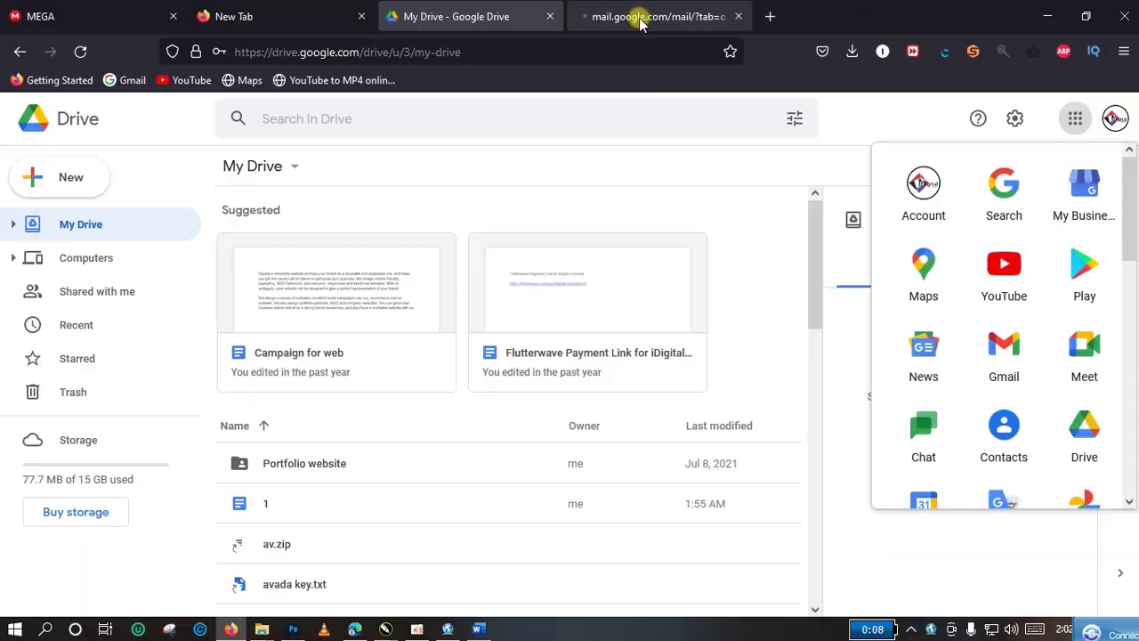
left_click(641, 19)
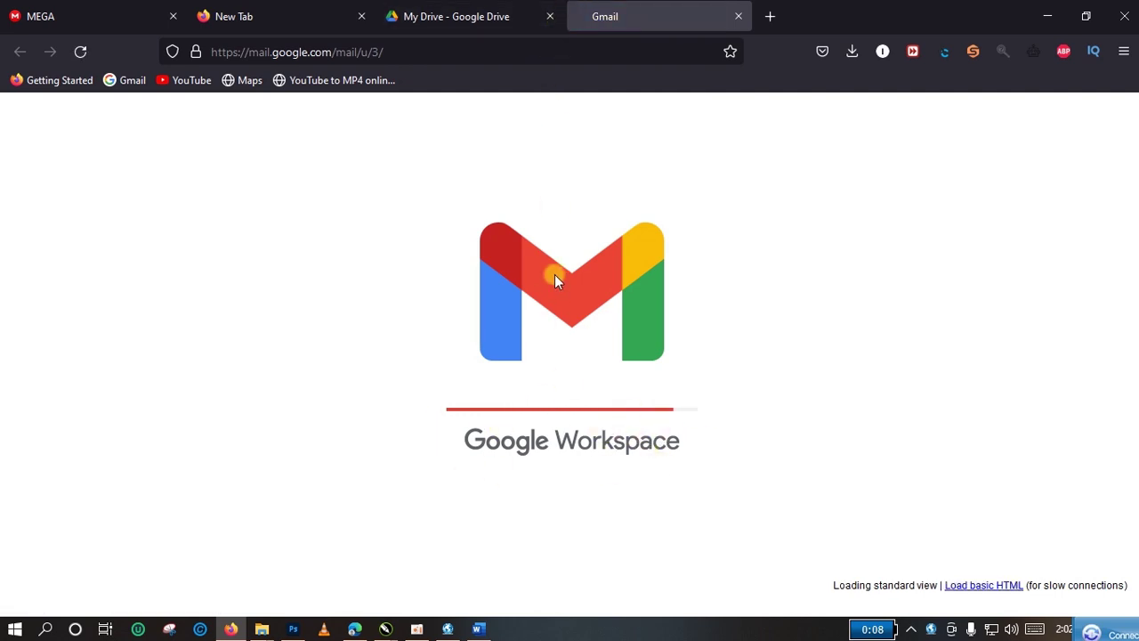
Return to the My Drive tab and bring up the New create menu
left_click(491, 22)
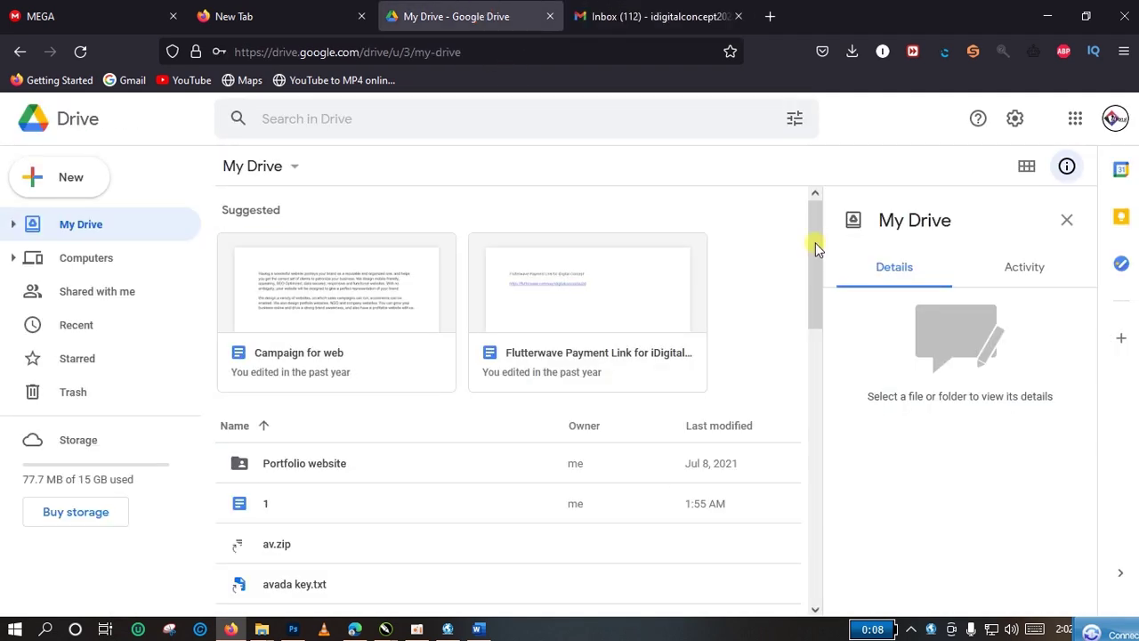
mouse_move(816, 246)
left_mouse_down()
mouse_move(816, 300)
mouse_move(813, 229)
left_mouse_up()
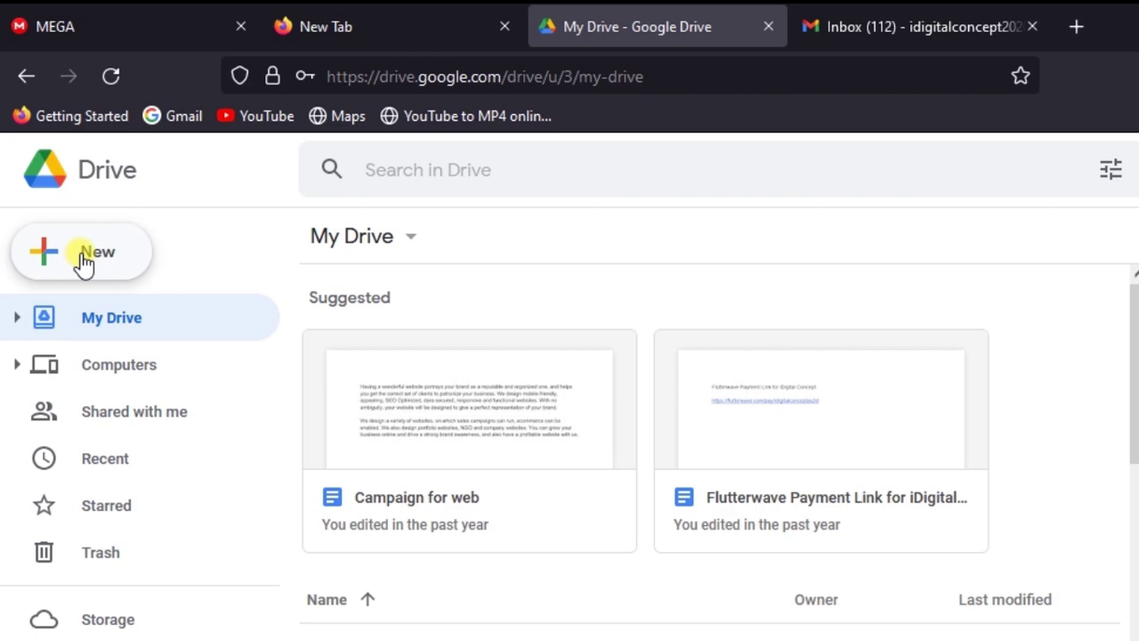
left_click(84, 260)
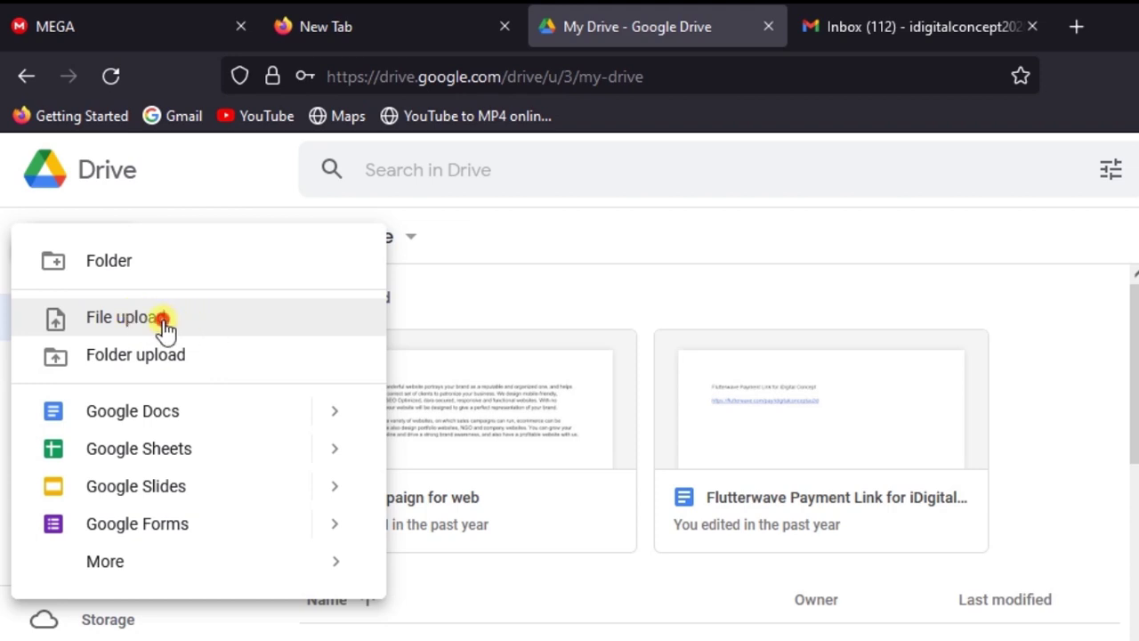
Choose File upload from the New menu
left_click(163, 320)
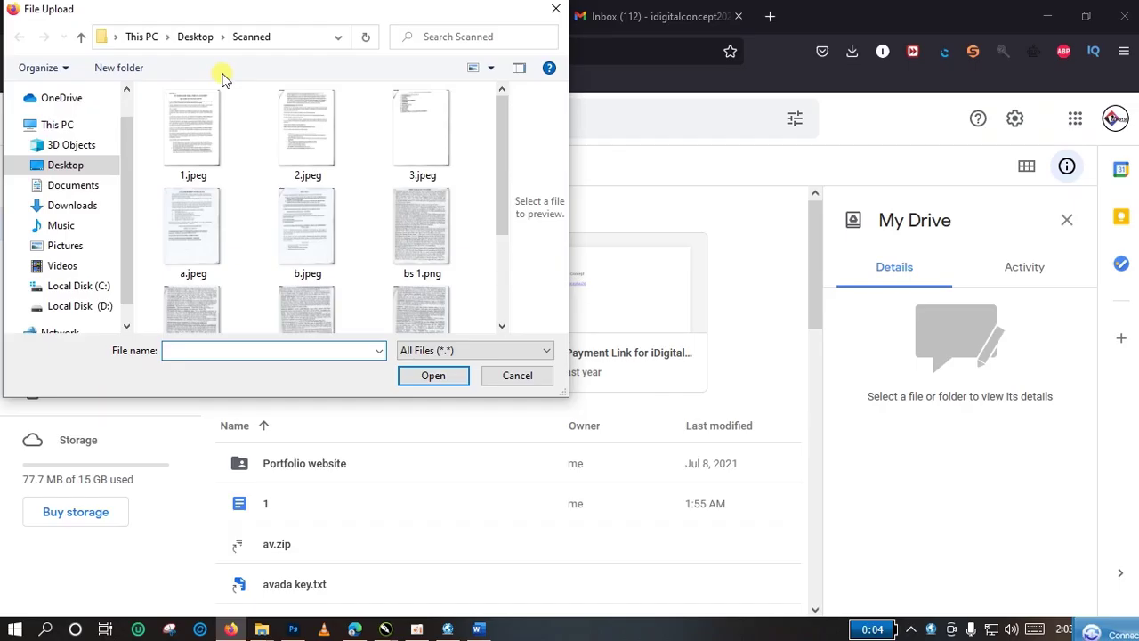
Navigate the upload dialog to the Desktop's Sample folder
left_click(197, 37)
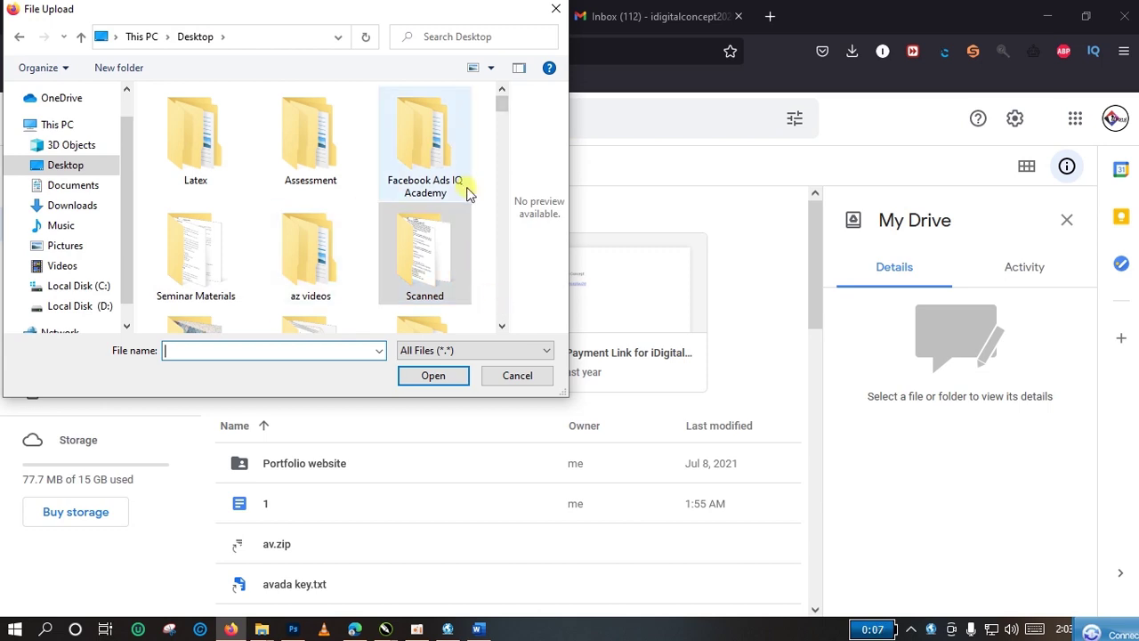
left_click(502, 326)
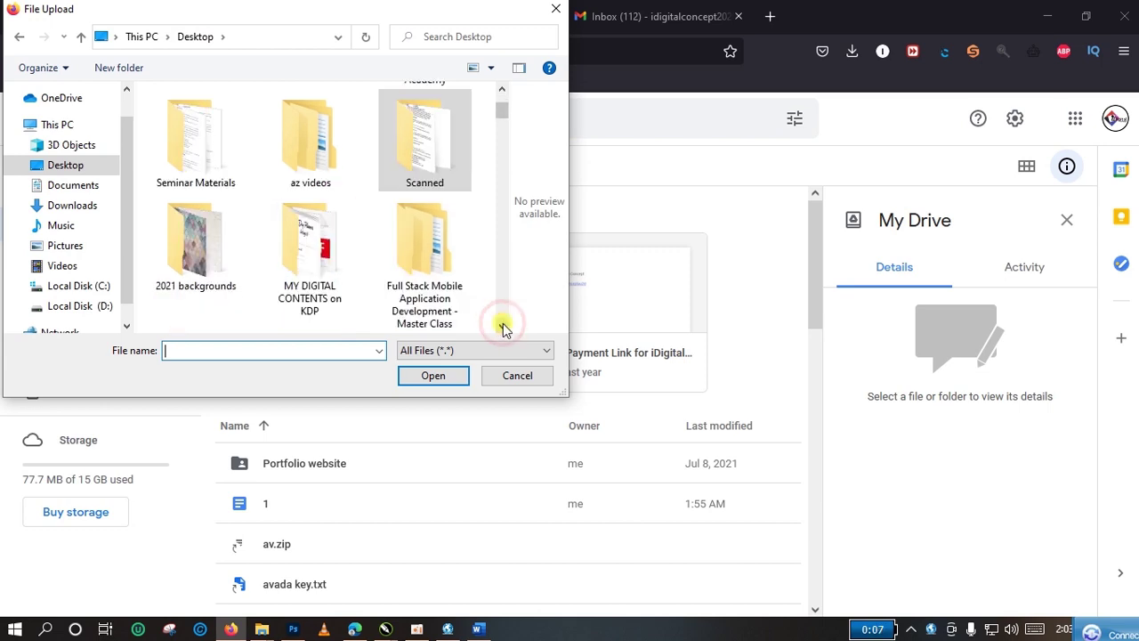
left_click(501, 91)
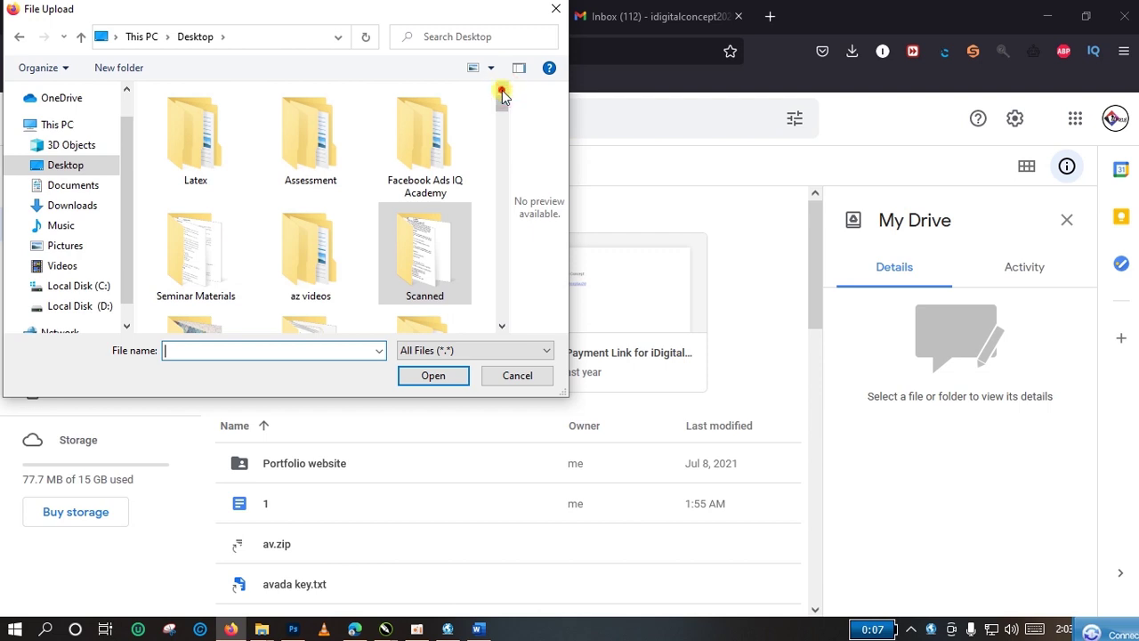
left_click(502, 327)
left_click(502, 326)
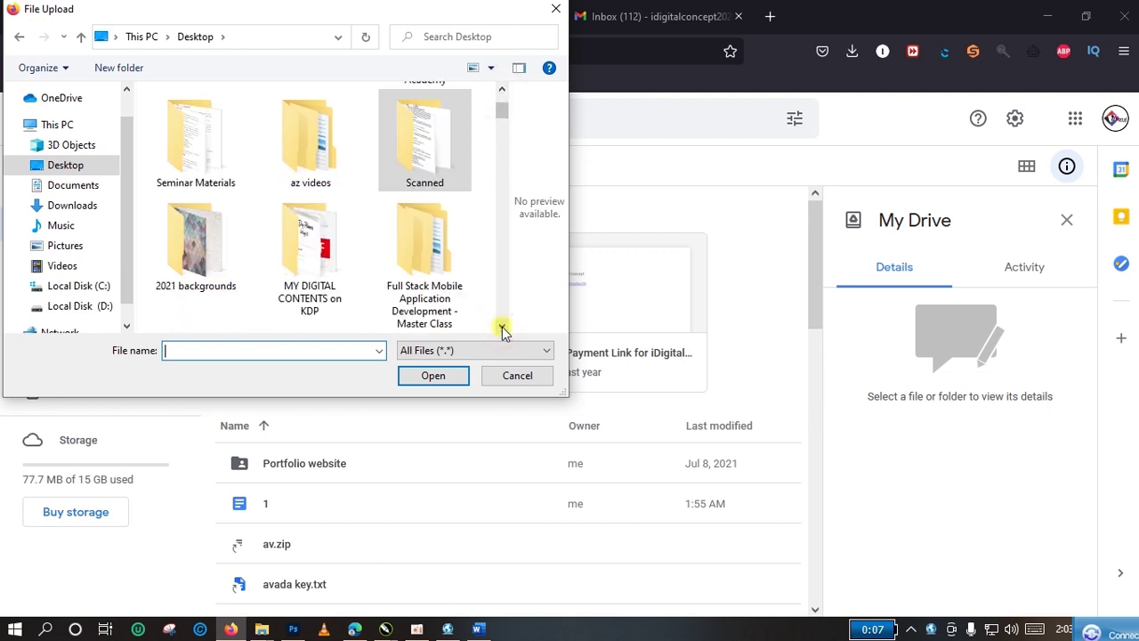
left_click(502, 326)
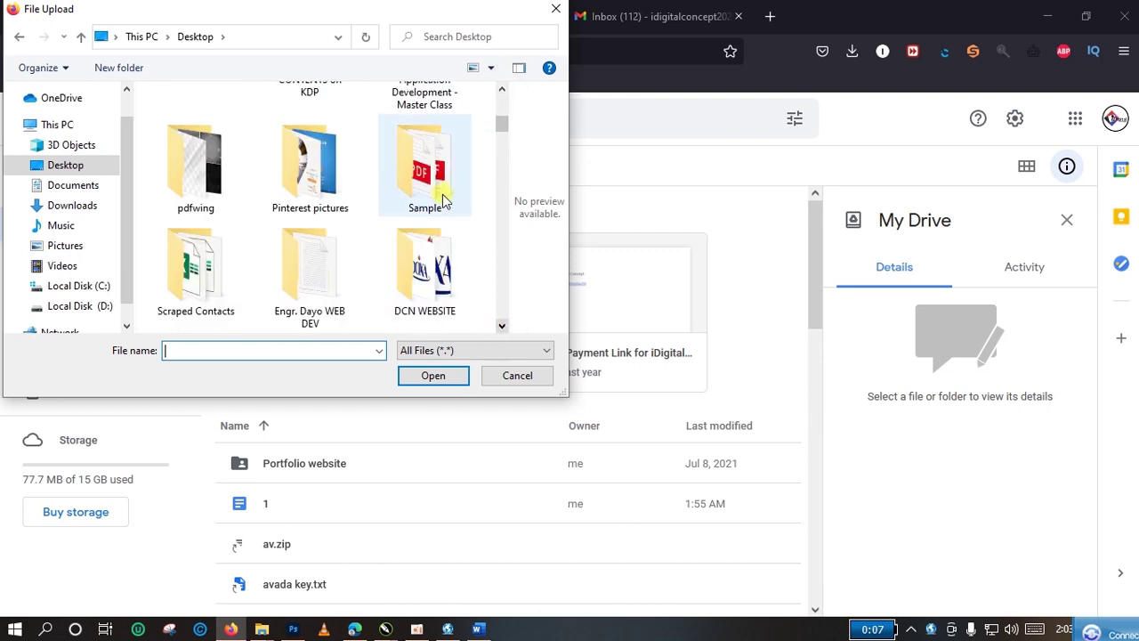
double_click(437, 191)
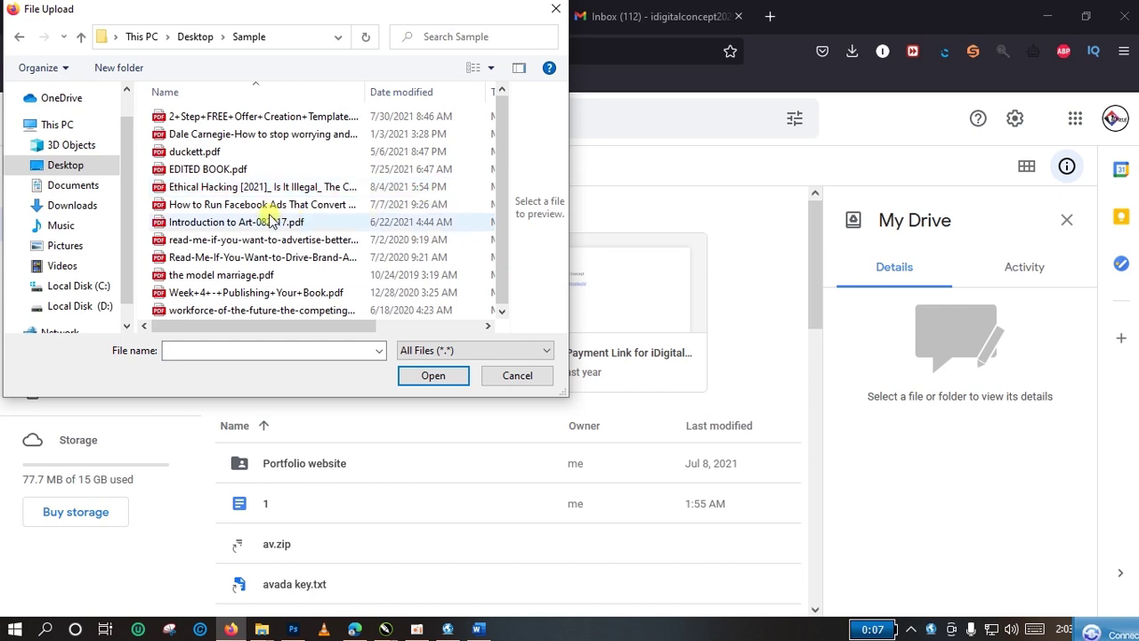
Upload the model marriage.pdf to My Drive and bring the Sample folder window forward
left_click(303, 278)
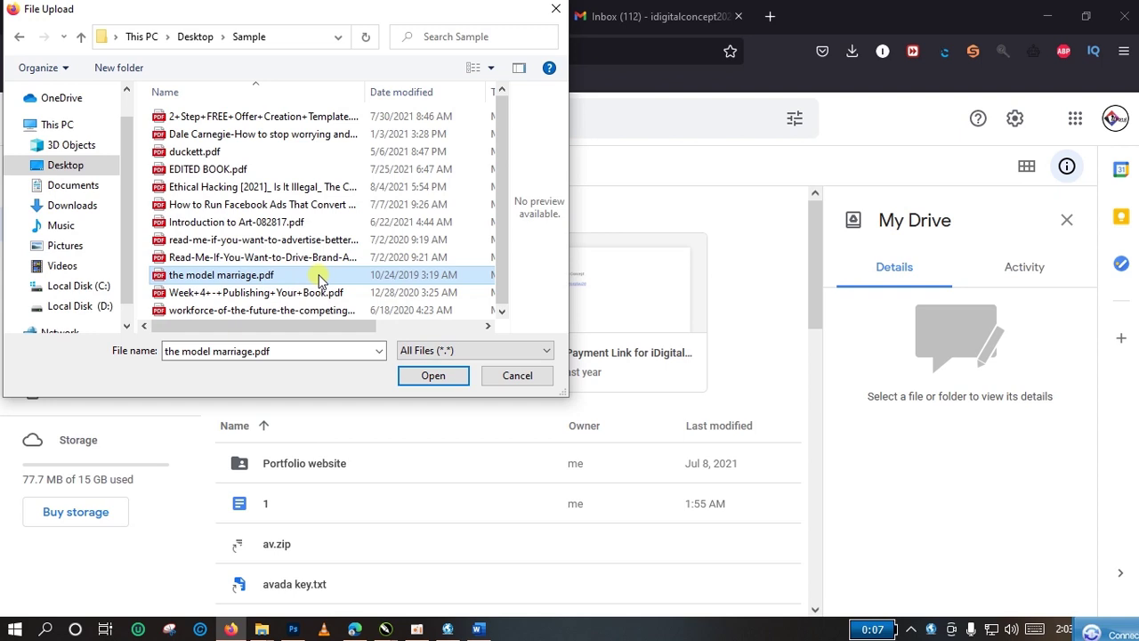
left_click(433, 376)
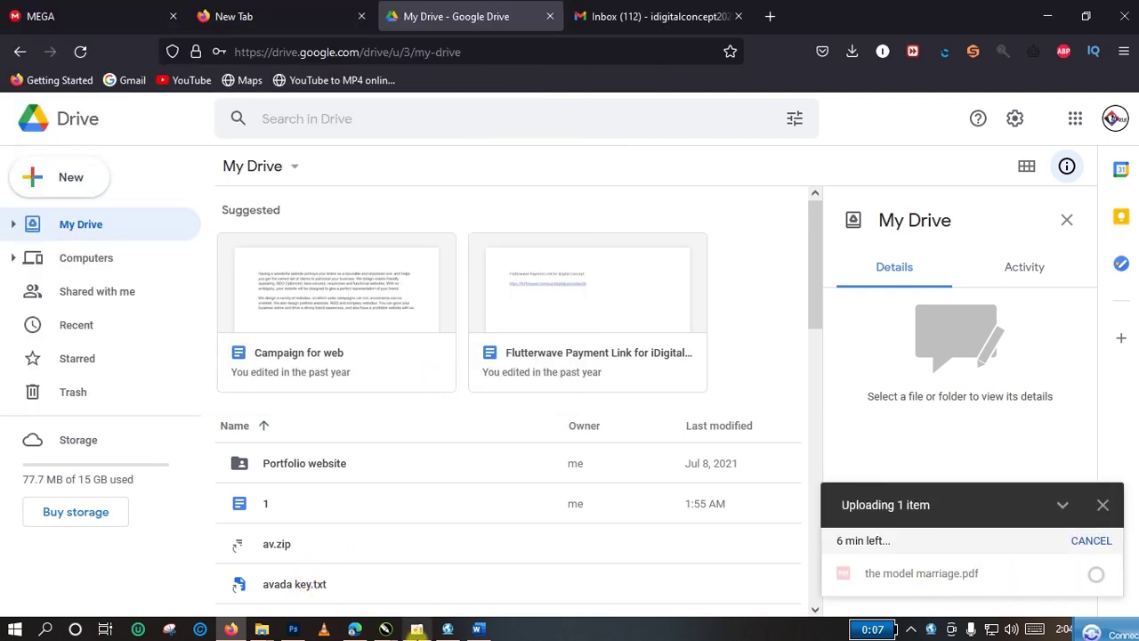
mouse_move(262, 630)
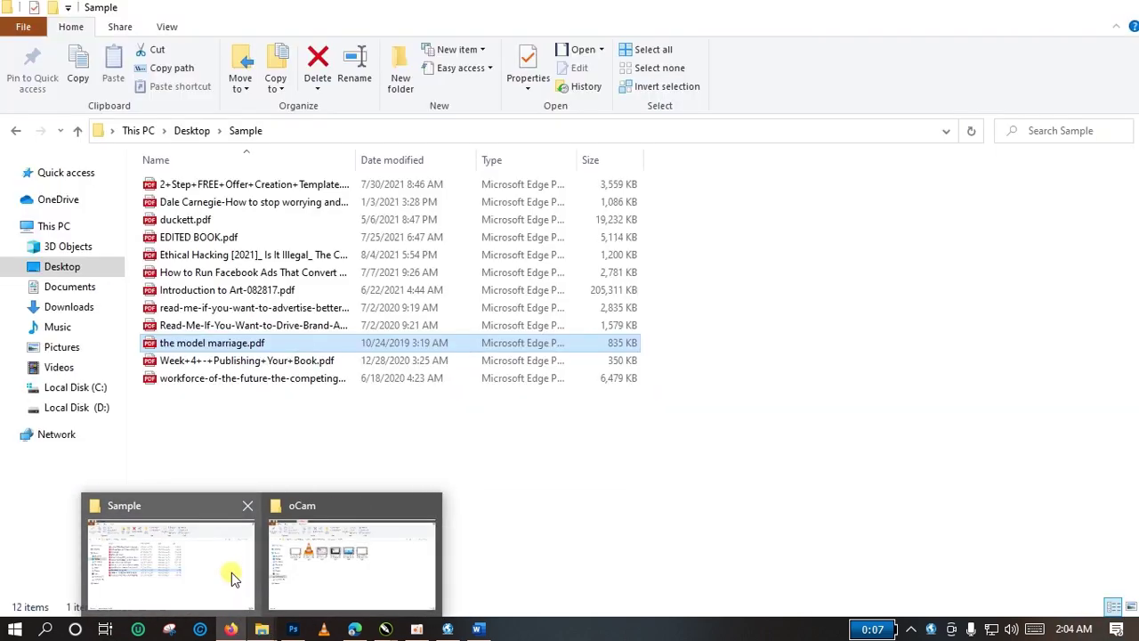
left_click(230, 569)
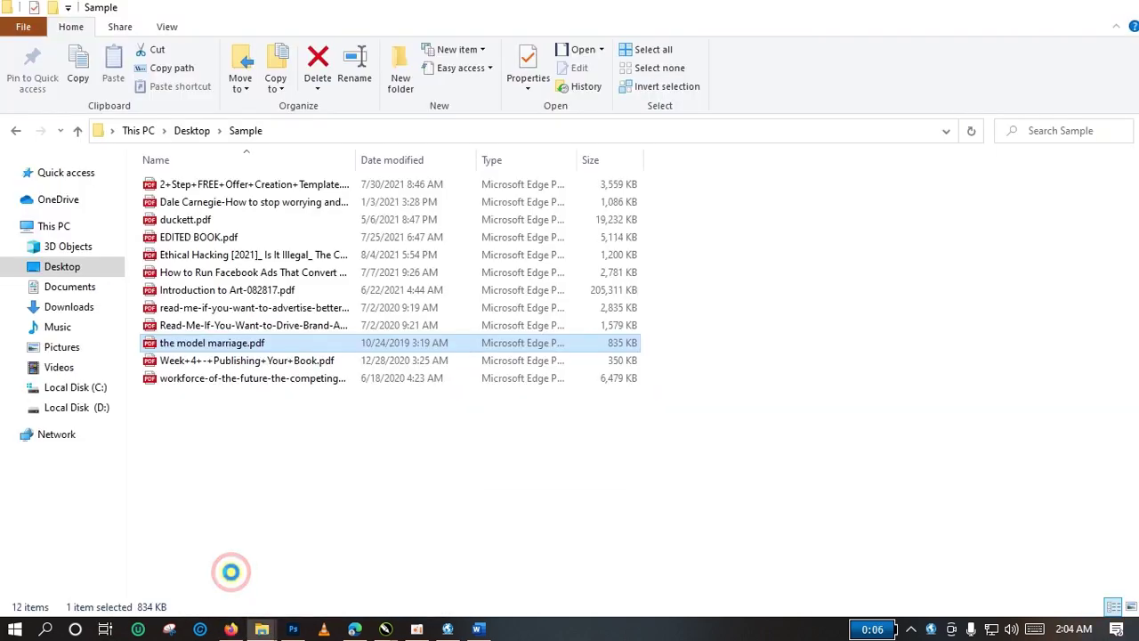
Open the model marriage.pdf in Edge and scroll through its pages
double_click(317, 345)
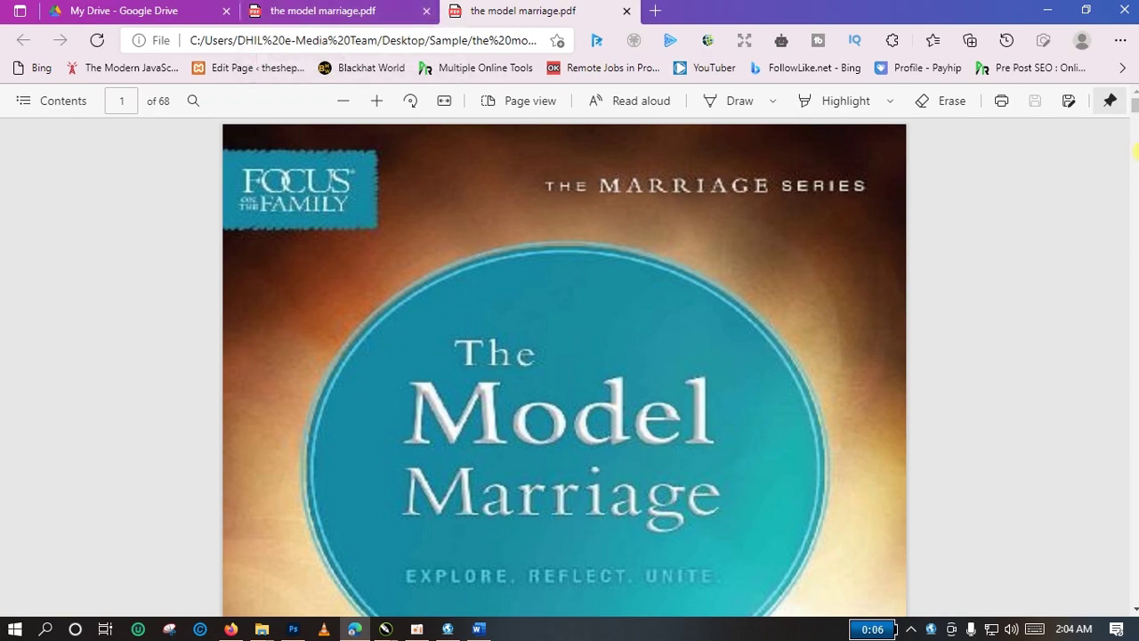
scroll(1133, 108, "down", 4)
scroll(1135, 112, "down", 3)
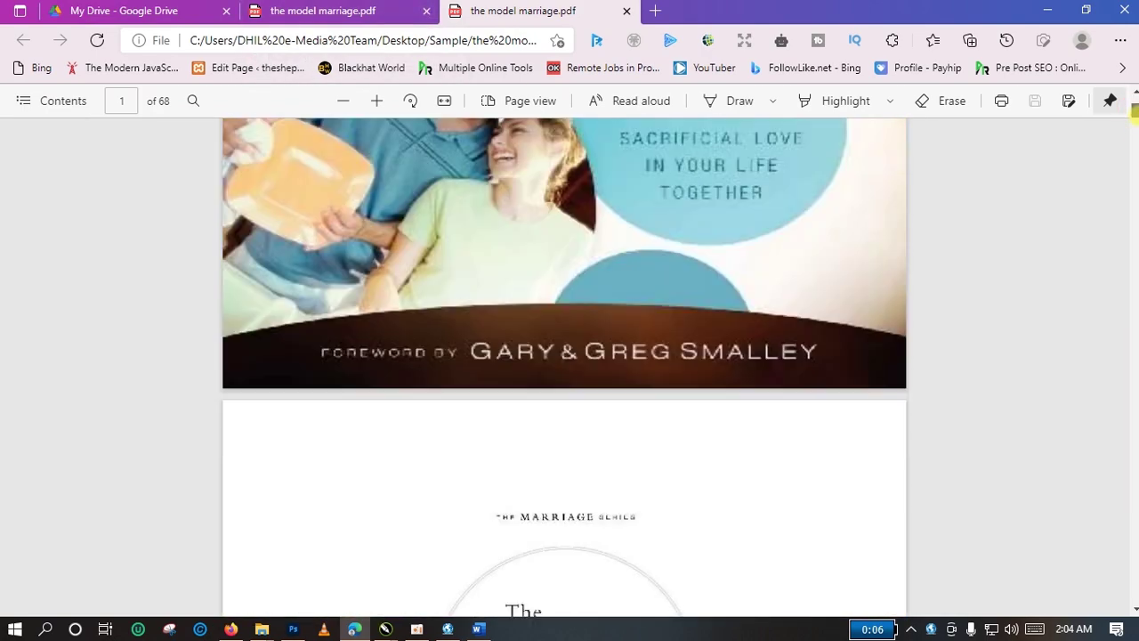
scroll(1135, 111, "down", 5)
scroll(1134, 111, "down", 5)
scroll(1135, 112, "down", 5)
scroll(1135, 111, "down", 5)
scroll(1135, 112, "down", 5)
scroll(1134, 111, "down", 10)
scroll(1135, 111, "down", 10)
scroll(1135, 111, "down", 10)
scroll(1135, 212, "down", 5)
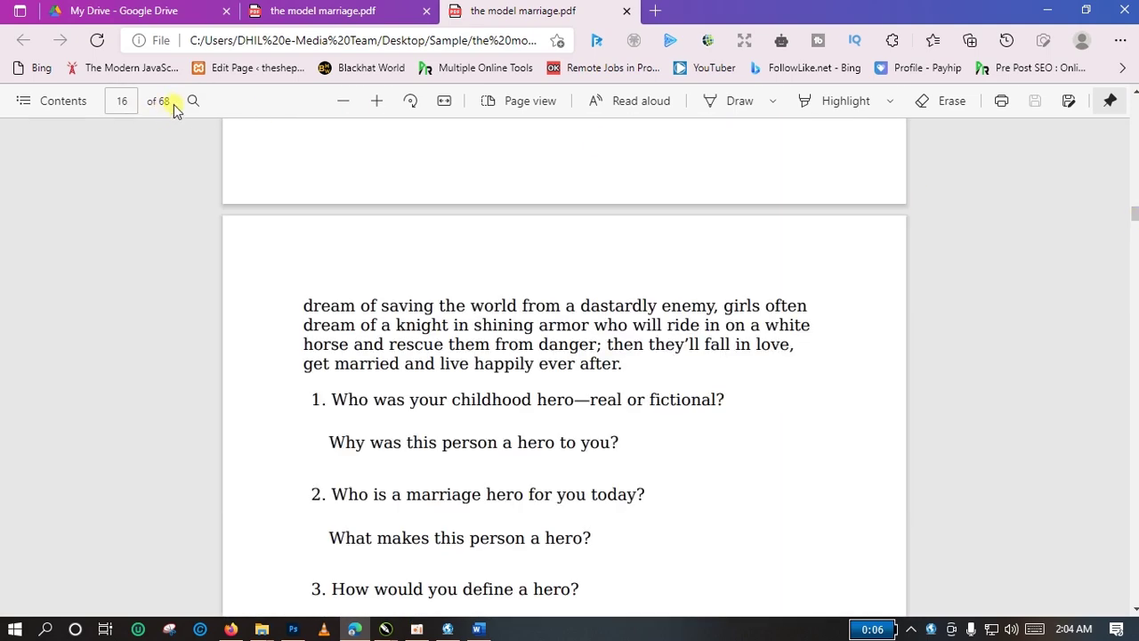
Minimize Edge and the Sample folder window to get back to Google Drive
left_click_drag(1135, 210, 1135, 309)
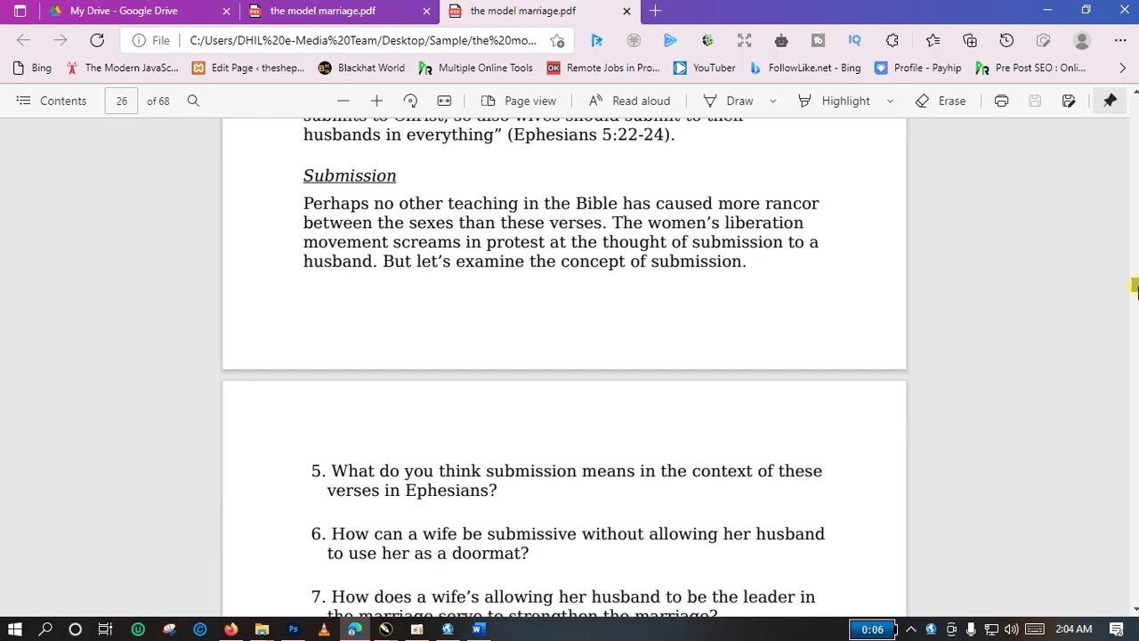
left_click(1060, 7)
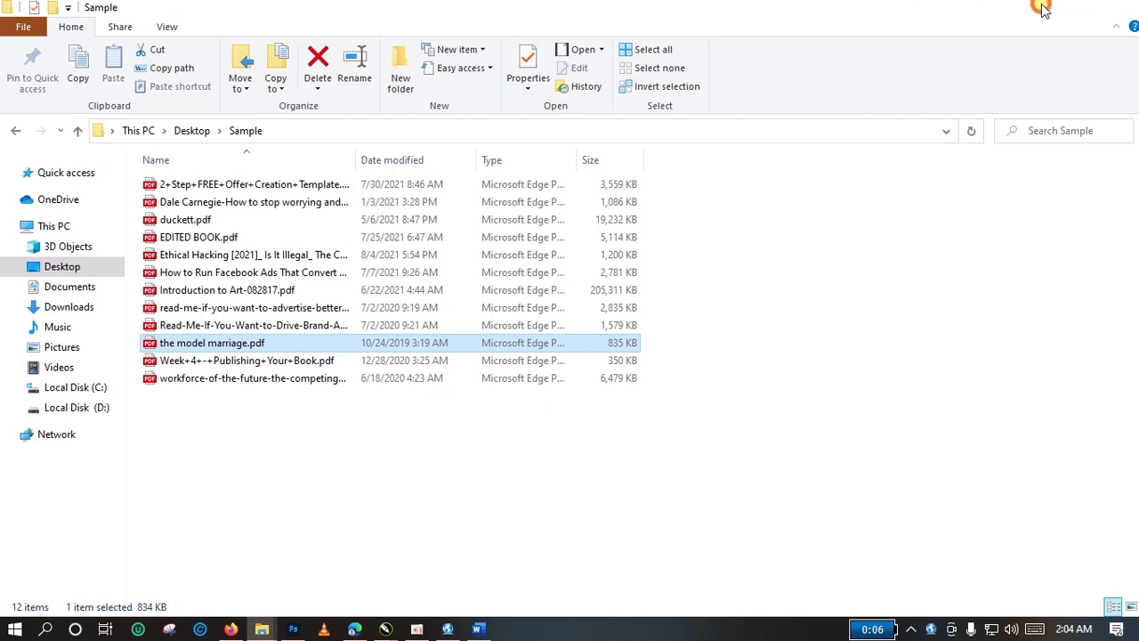
left_click(1057, 7)
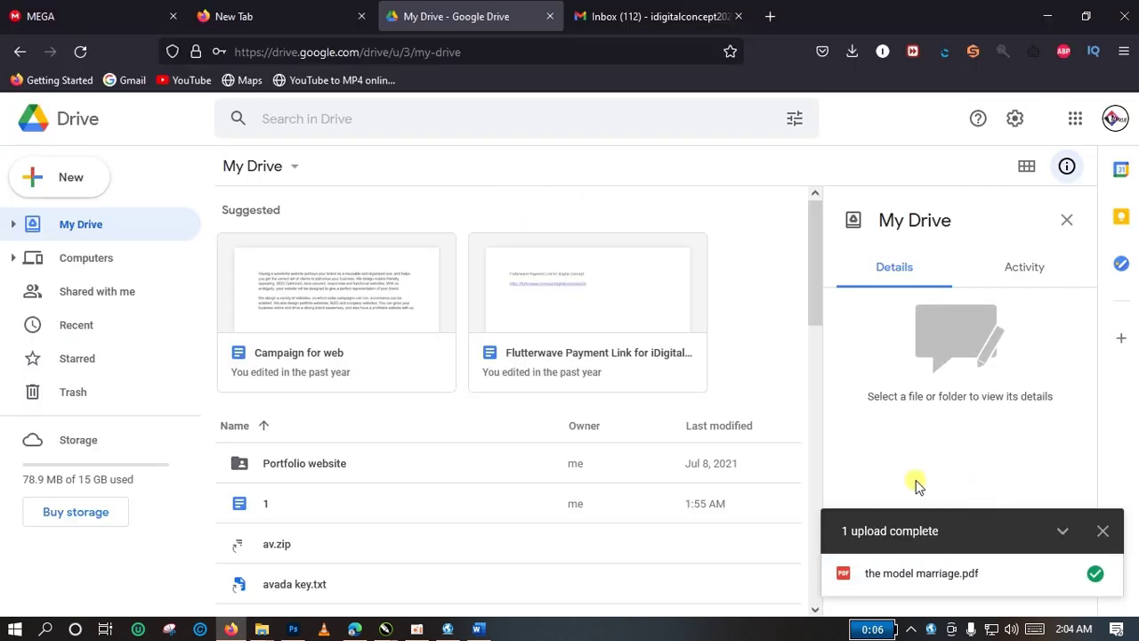
left_click_drag(811, 239, 816, 227)
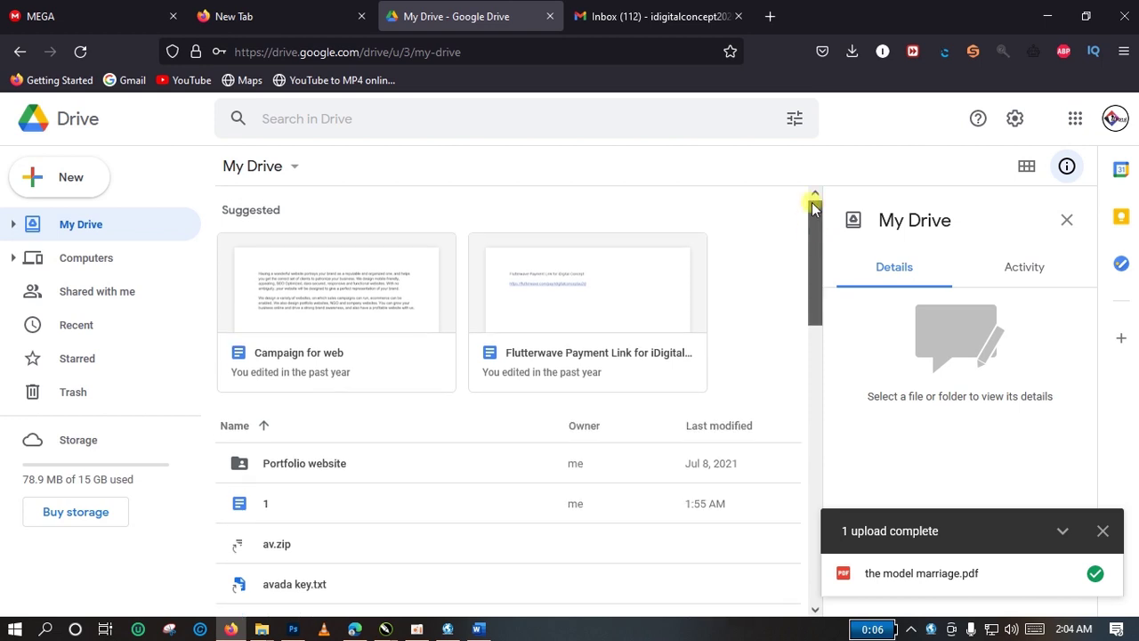
Bring the Edge PDF window back and show its cover and foreword pages
left_click(354, 629)
left_click_drag(1129, 303, 1135, 100)
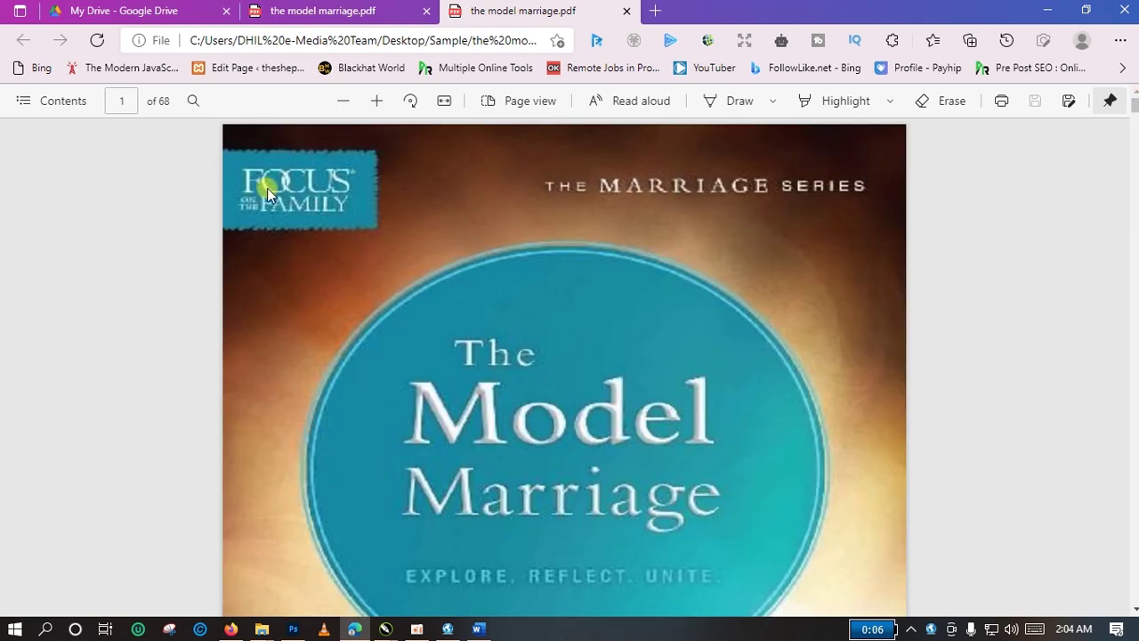
scroll(852, 389, "down", 5)
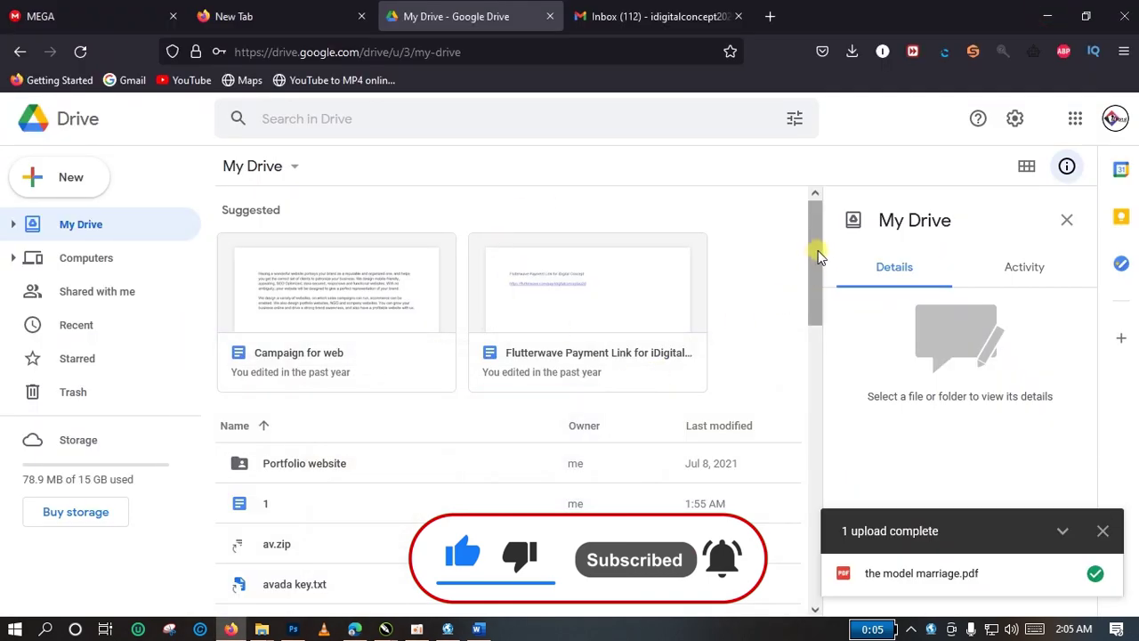
Scroll My Drive down to the uploaded model marriage.pdf and select it
left_click_drag(817, 251, 821, 387)
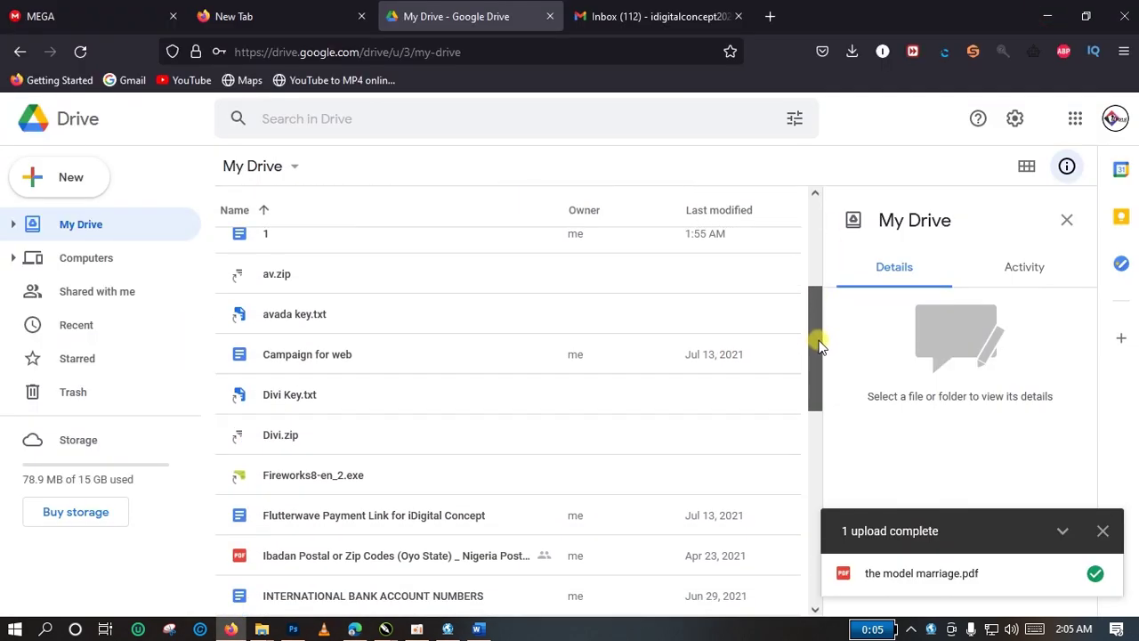
left_click_drag(821, 386, 824, 521)
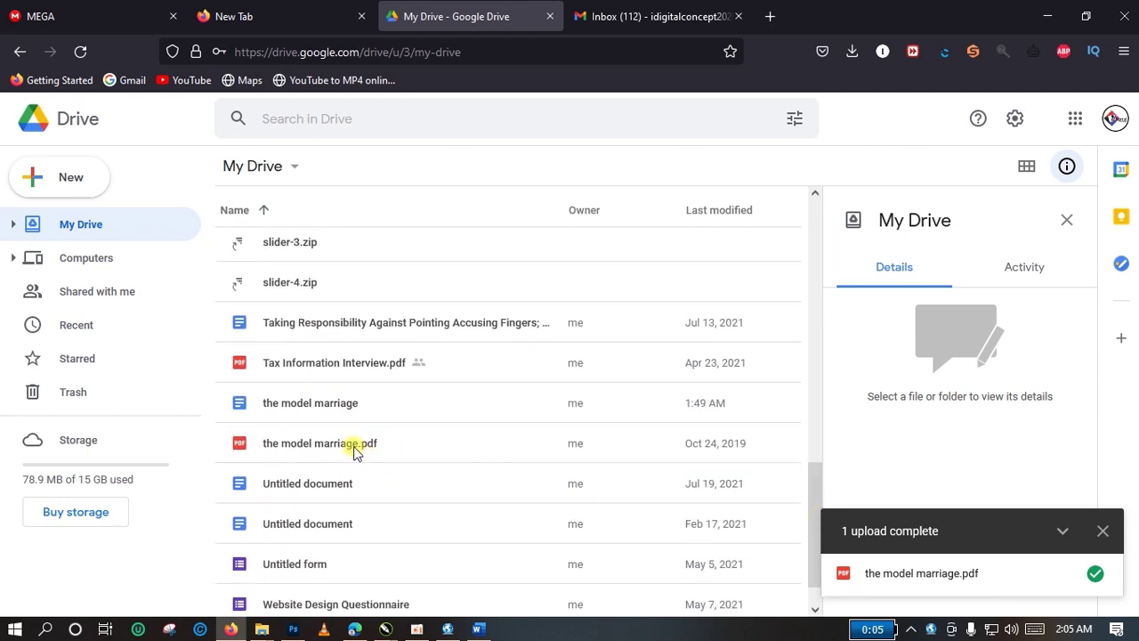
left_click(365, 448)
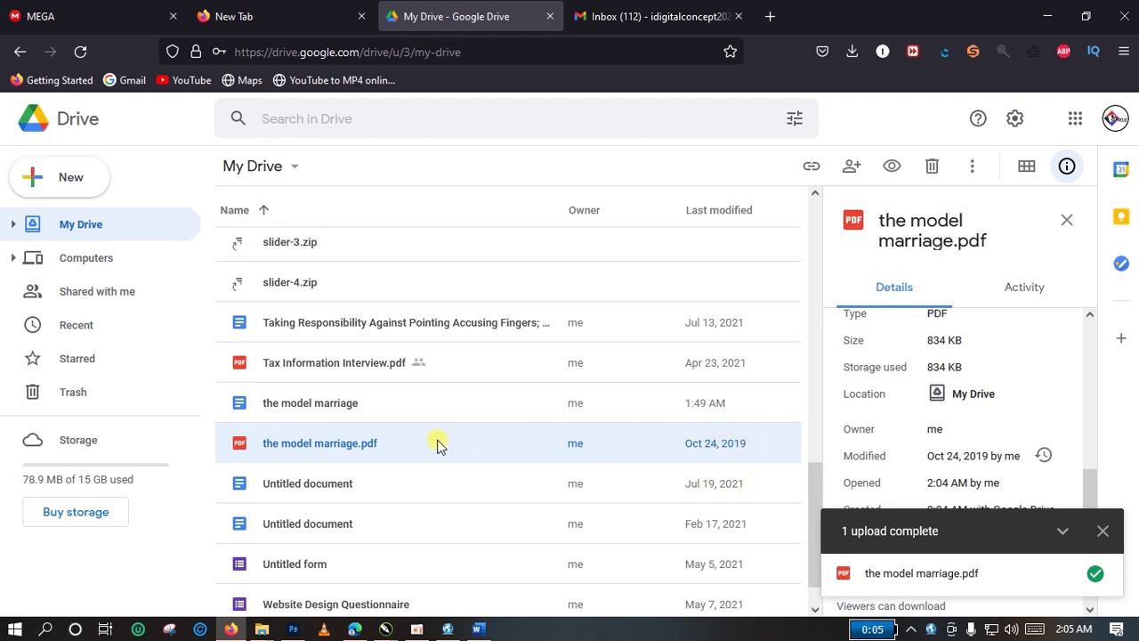
Open the model marriage.pdf with Google Docs from its right-click menu
right_click(387, 442)
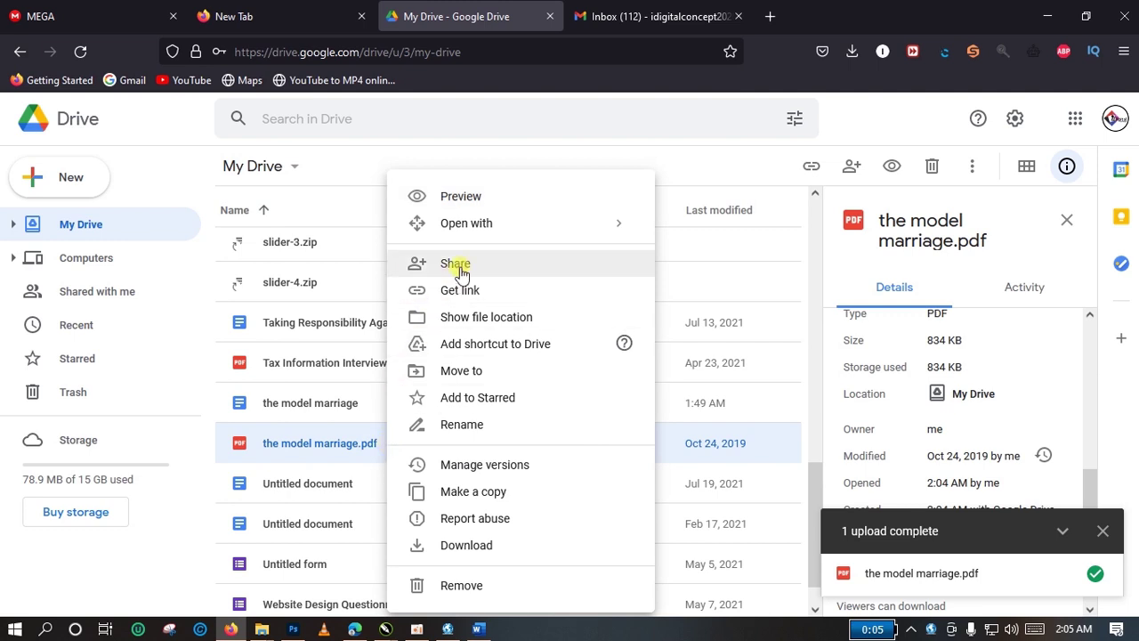
mouse_move(504, 231)
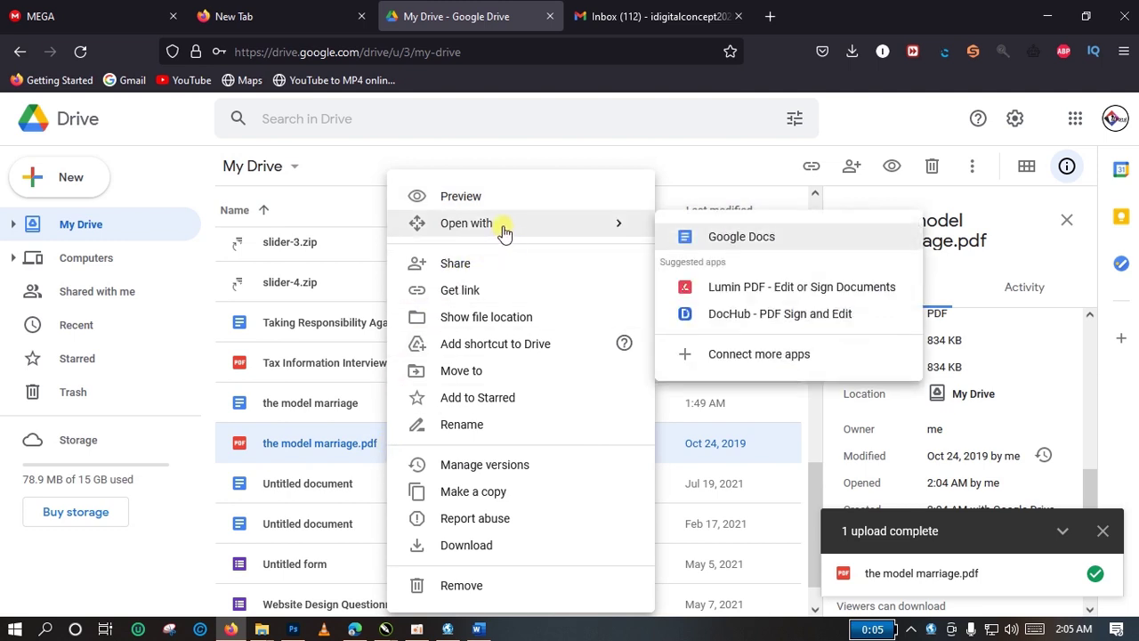
left_click(744, 238)
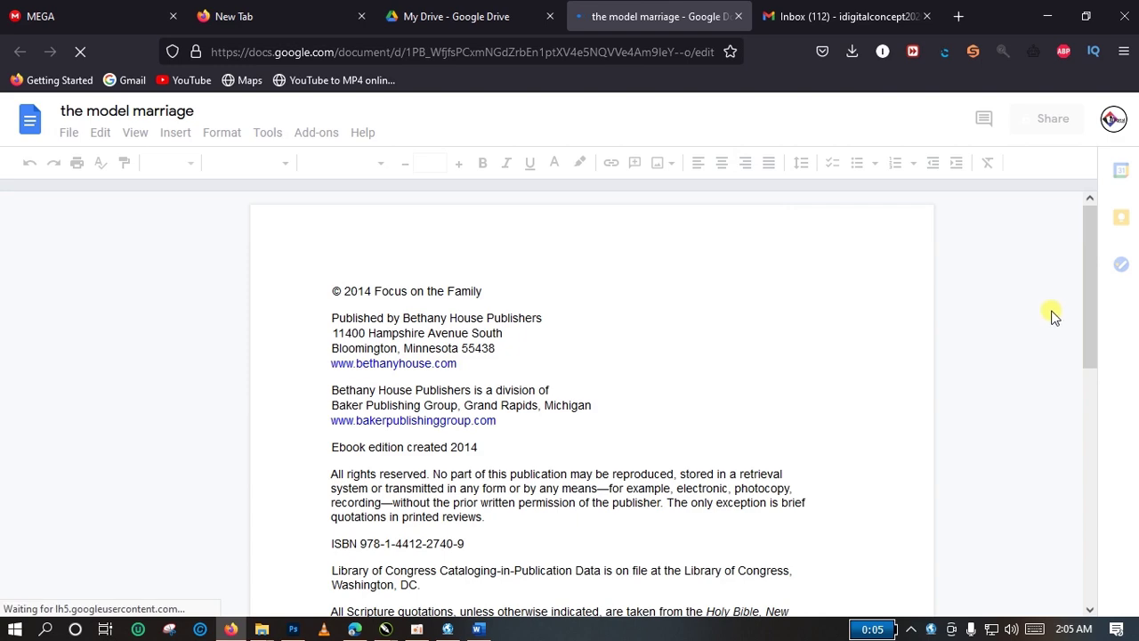
Select the opening lines down to the Washington, DC. line to confirm the text is editable
left_click(1092, 293)
left_click_drag(1092, 294, 1095, 306)
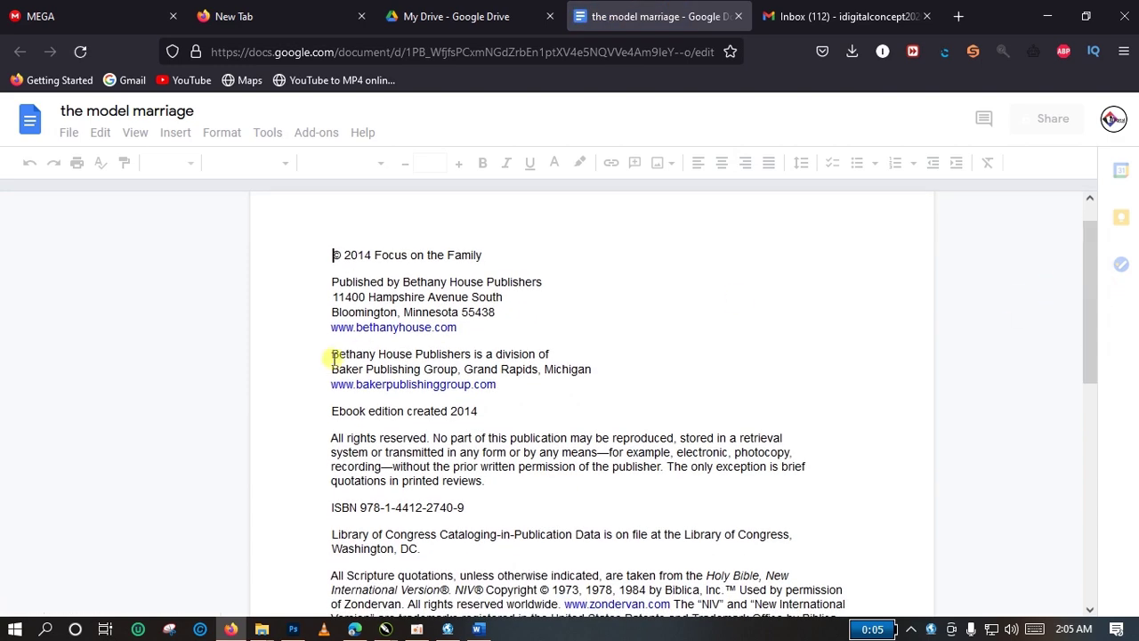
left_click(334, 255)
left_click_drag(363, 257, 495, 257)
left_click_drag(502, 304, 544, 456)
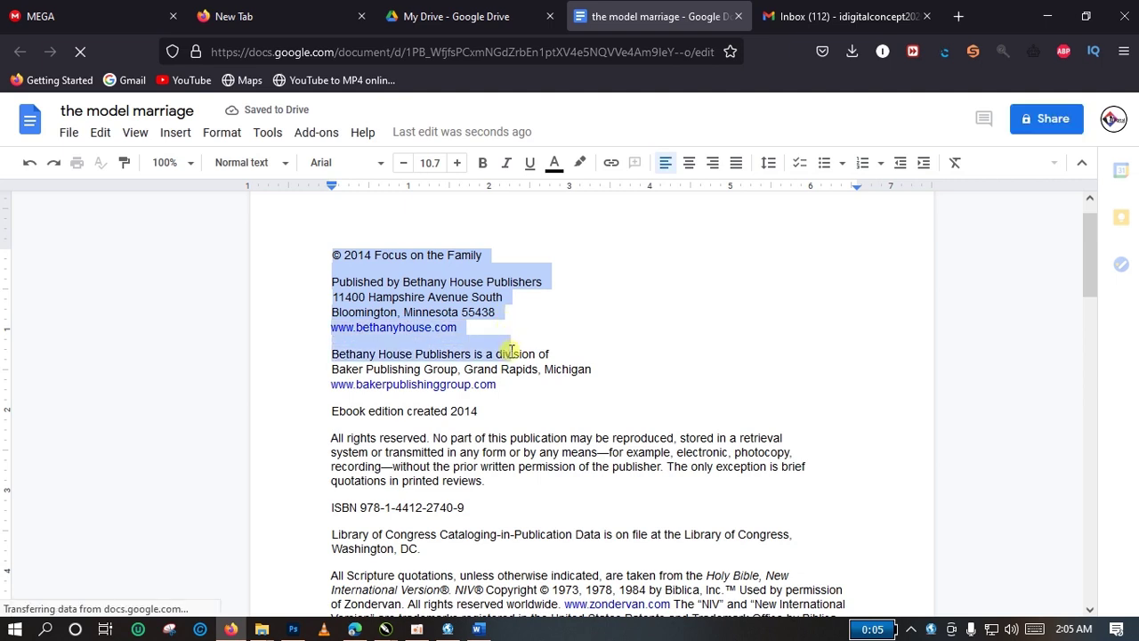
mouse_move(544, 455)
left_mouse_down()
mouse_move(600, 590)
mouse_move(628, 360)
left_mouse_up()
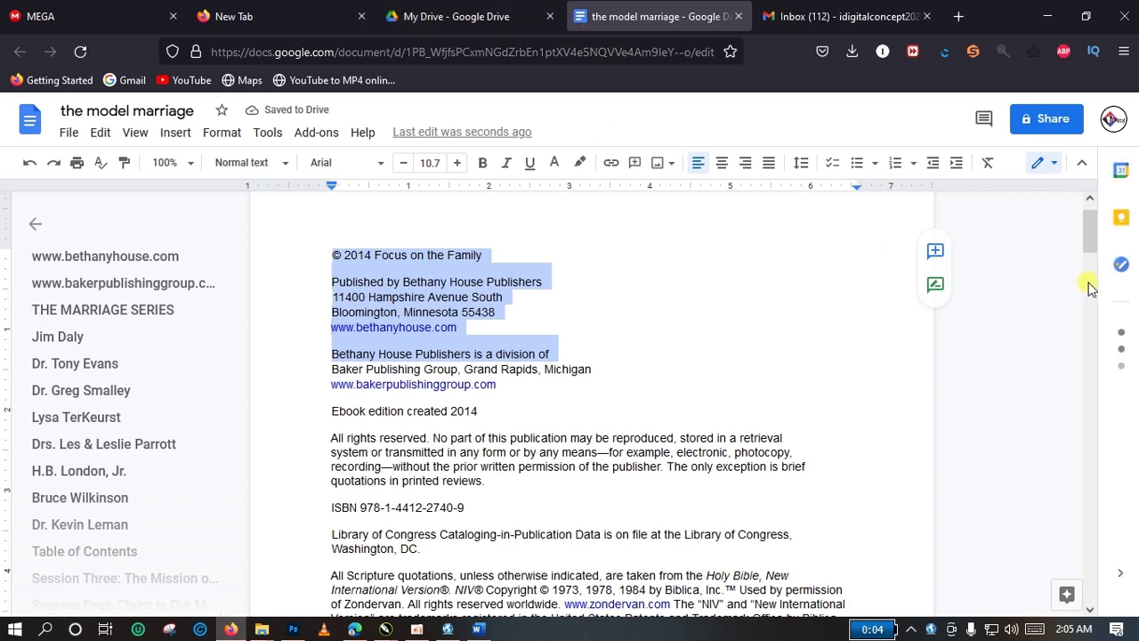
scroll(1094, 240, "down", 2)
scroll(636, 338, "down", 5)
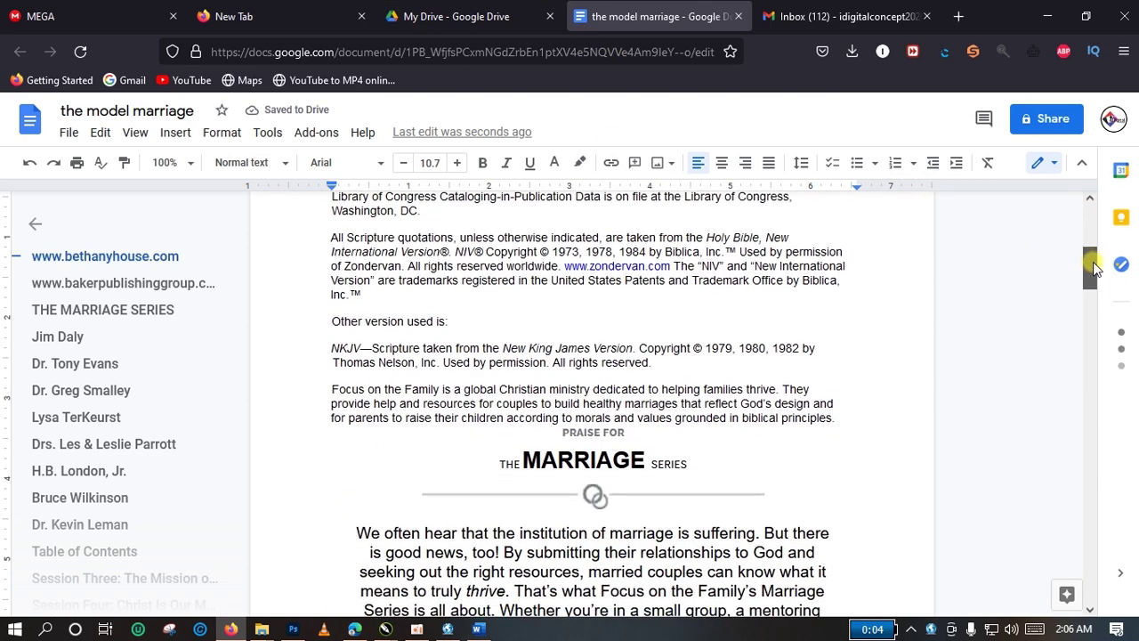
Retype the first letter of the MARRIAGE heading so it still reads MARRIAGE
left_click(646, 343)
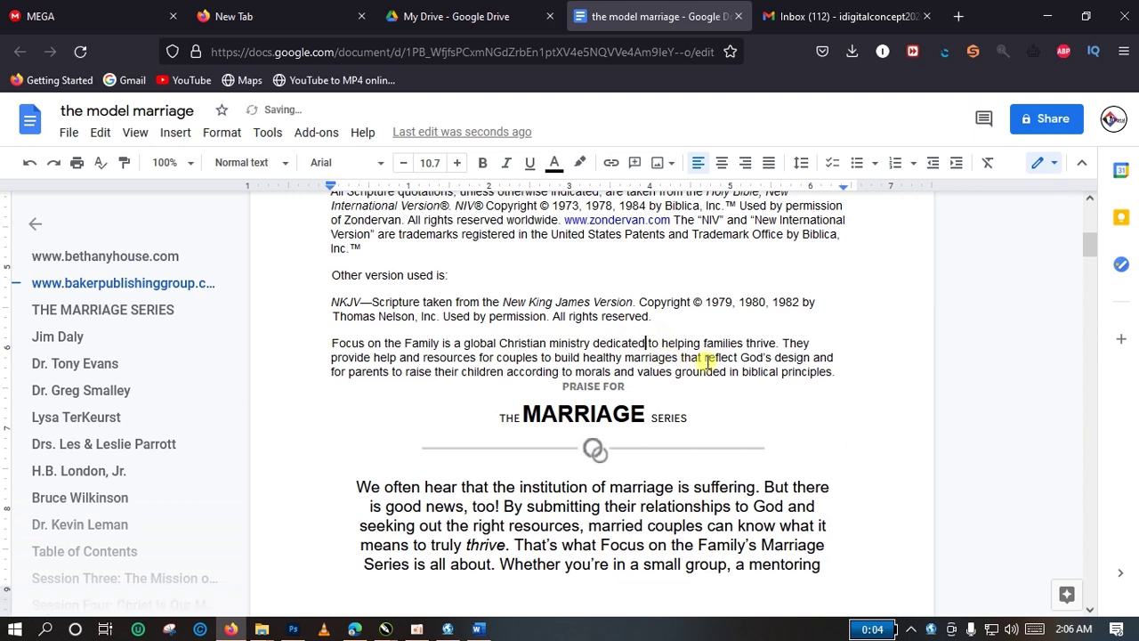
left_click(551, 415)
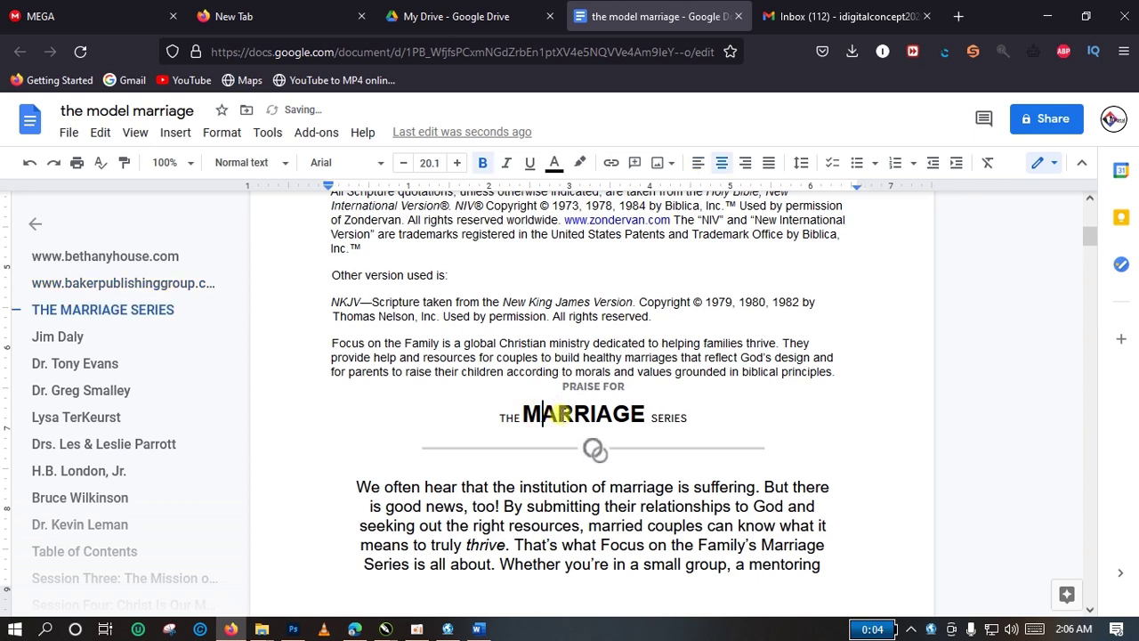
key("BackSpace")
type("Ma")
key("BackSpace")
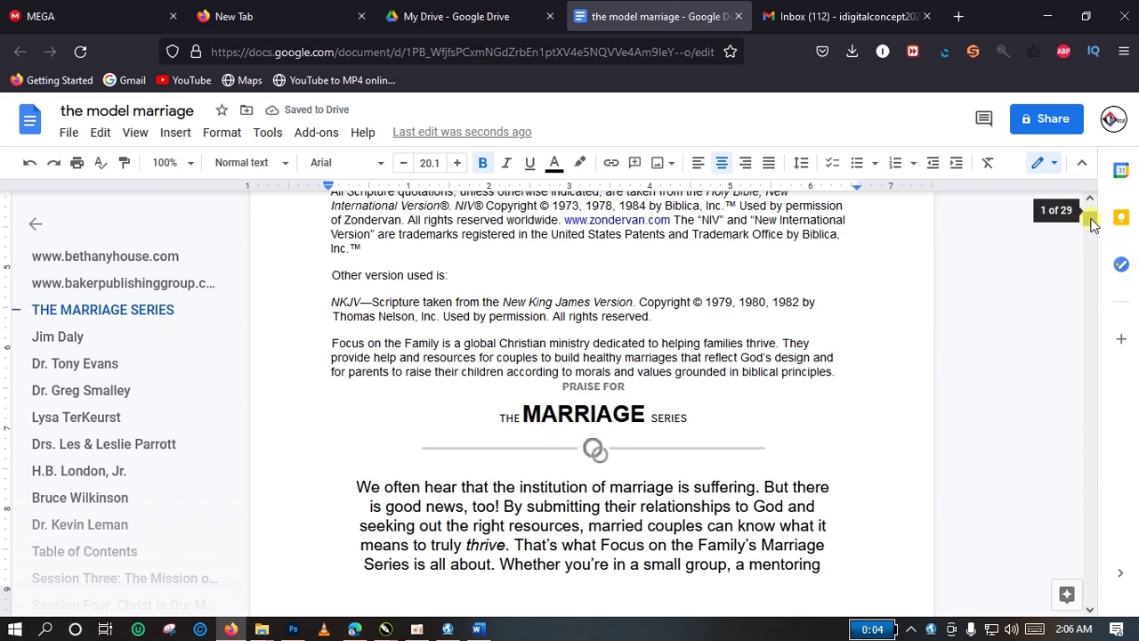
Scroll to the document's end and select, then deselect, the Session Four notes
left_click_drag(1092, 222, 1094, 601)
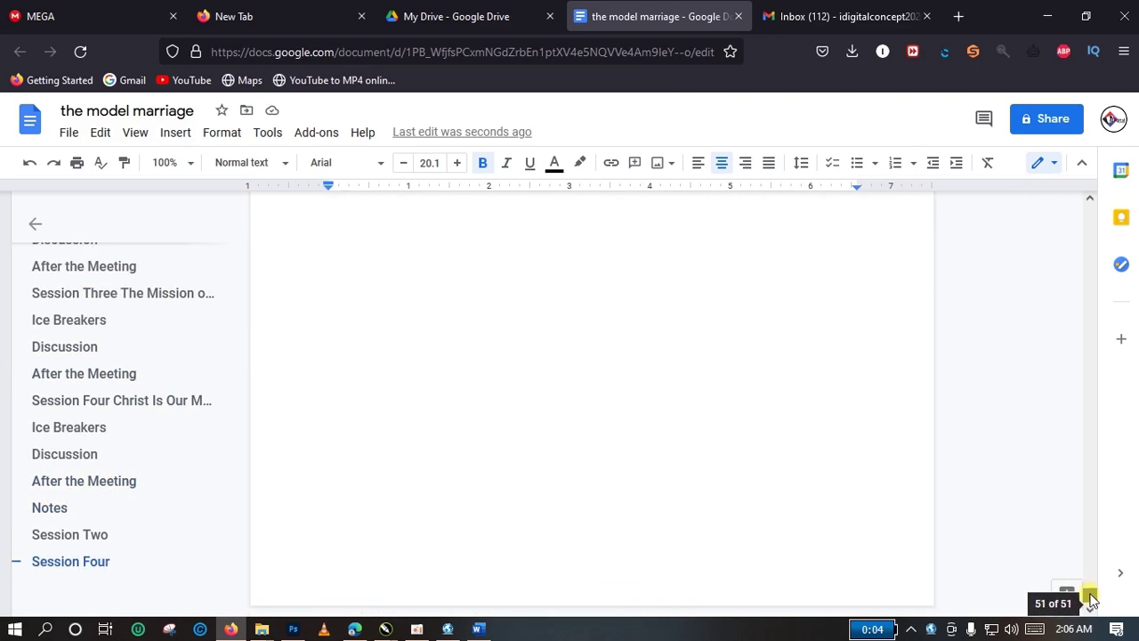
left_click_drag(332, 366, 630, 457)
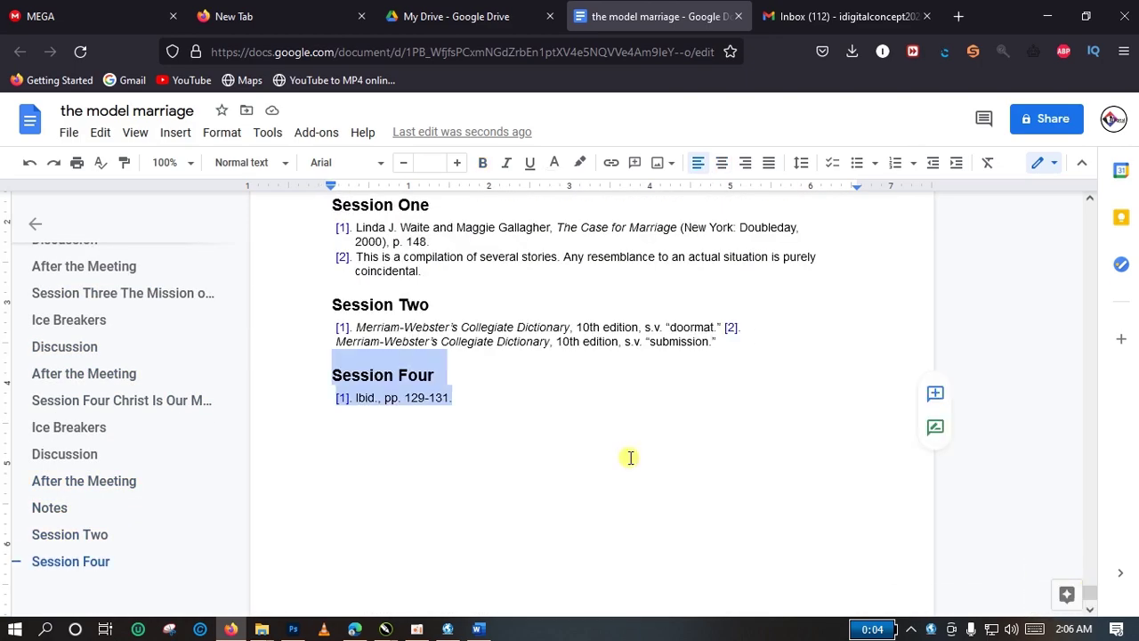
left_click(486, 422)
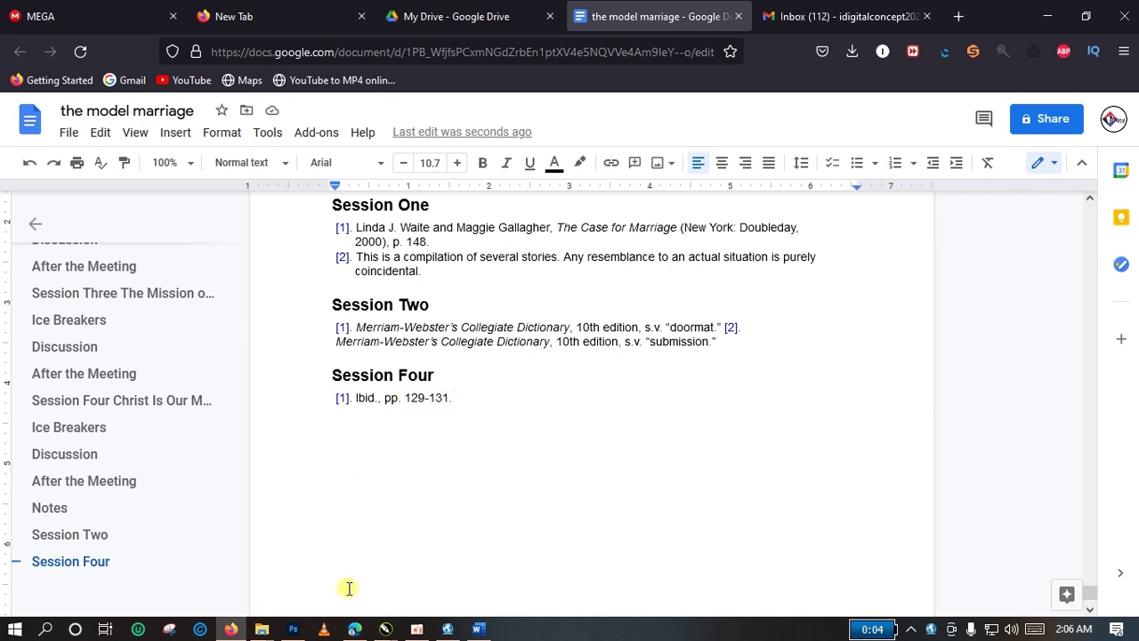
Bring the original PDF in Edge back and jump to its last page
mouse_move(358, 632)
left_click(356, 631)
left_click_drag(1136, 87, 1134, 601)
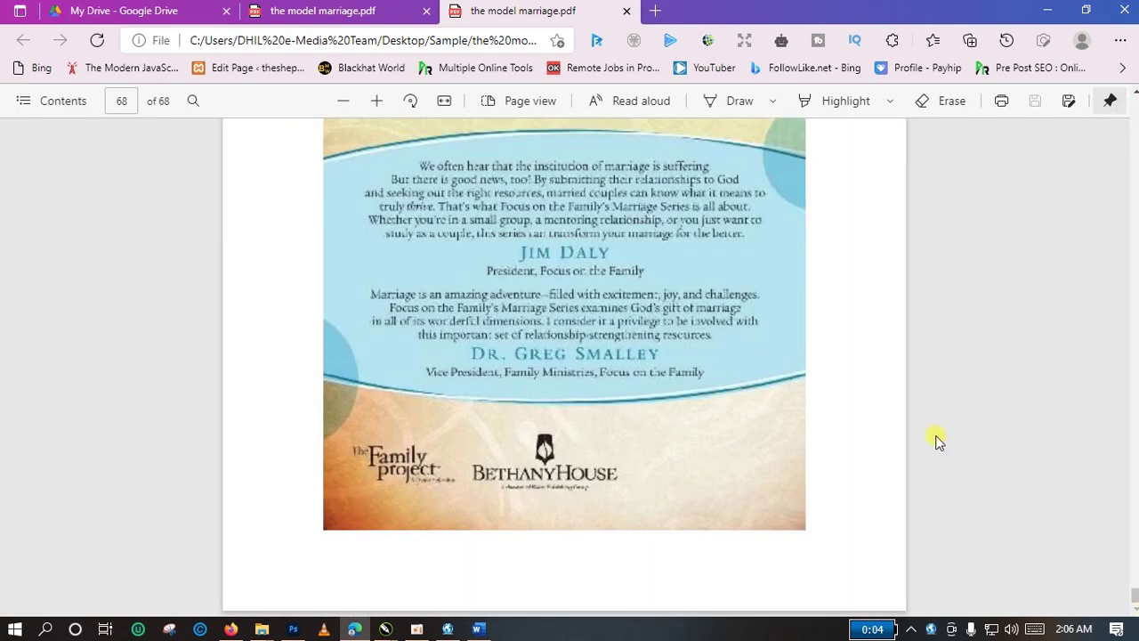
Check the PDF's final pages and Notes page, then minimize Edge to bring Google Docs back
left_click(1135, 92)
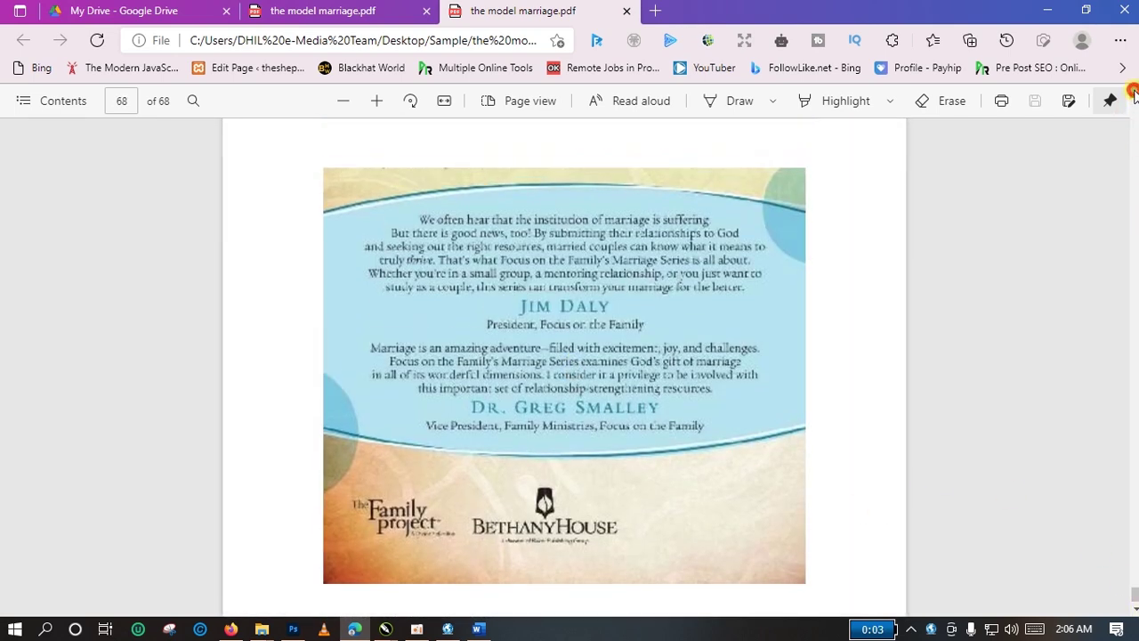
left_click_drag(1134, 93, 1135, 93)
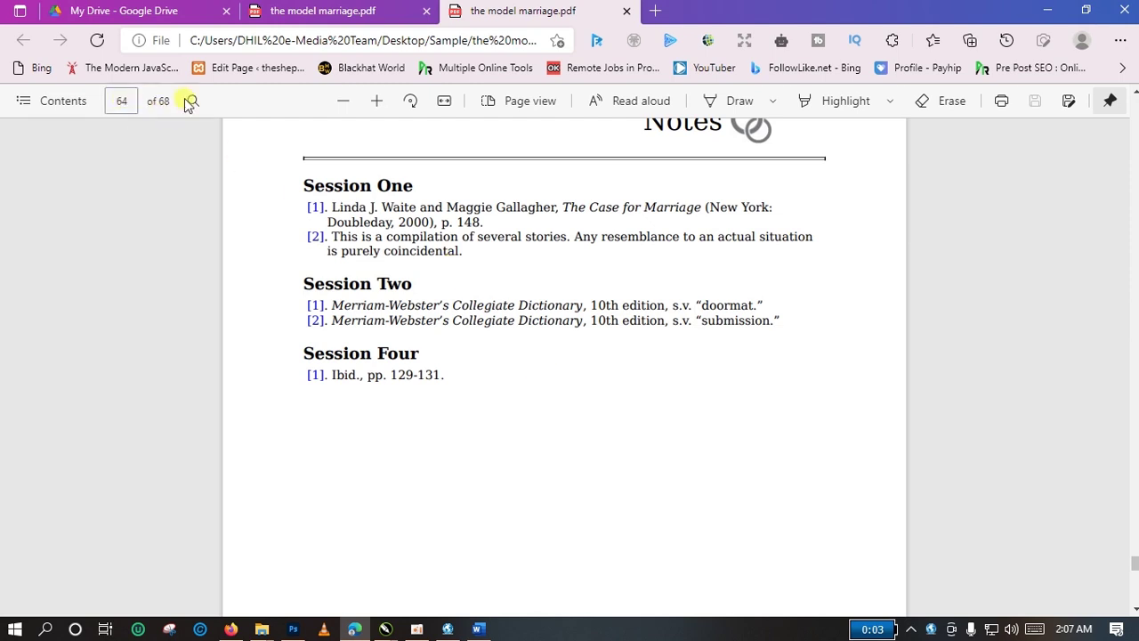
left_click(1047, 10)
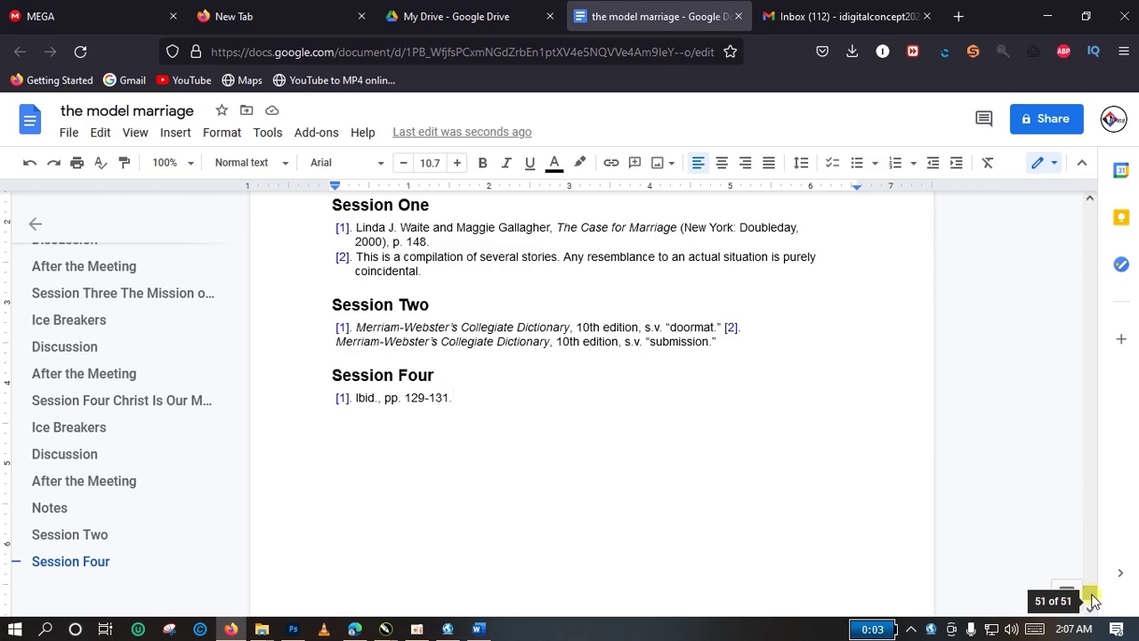
Download the converted document as a Word .docx file, saving it as model marriage(1).docx
left_click_drag(1091, 598, 1061, 212)
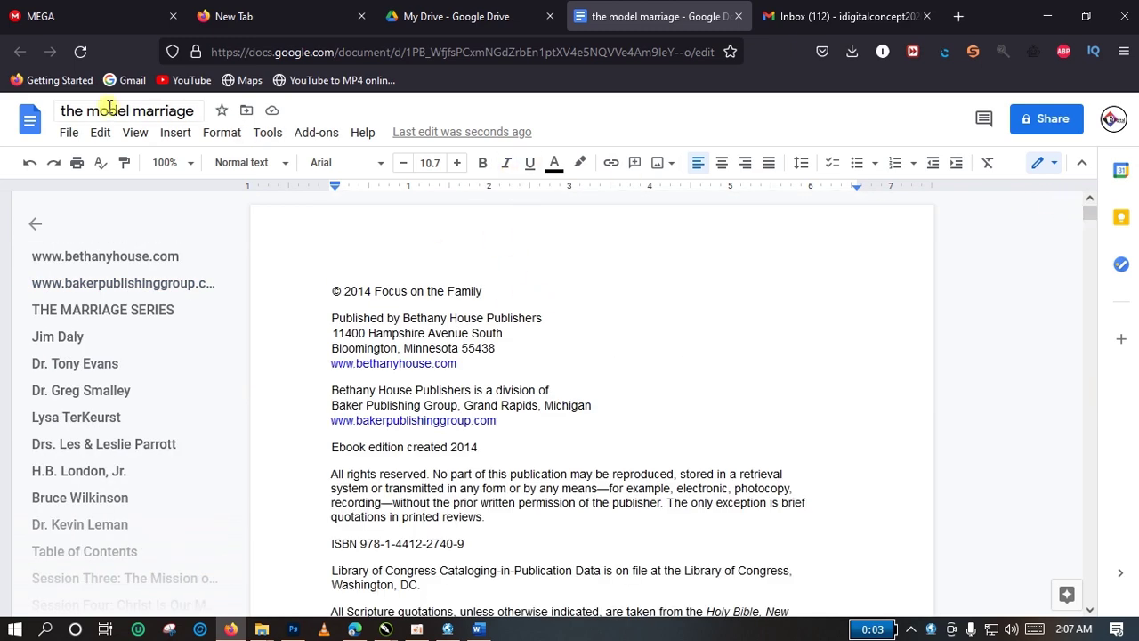
left_click(69, 133)
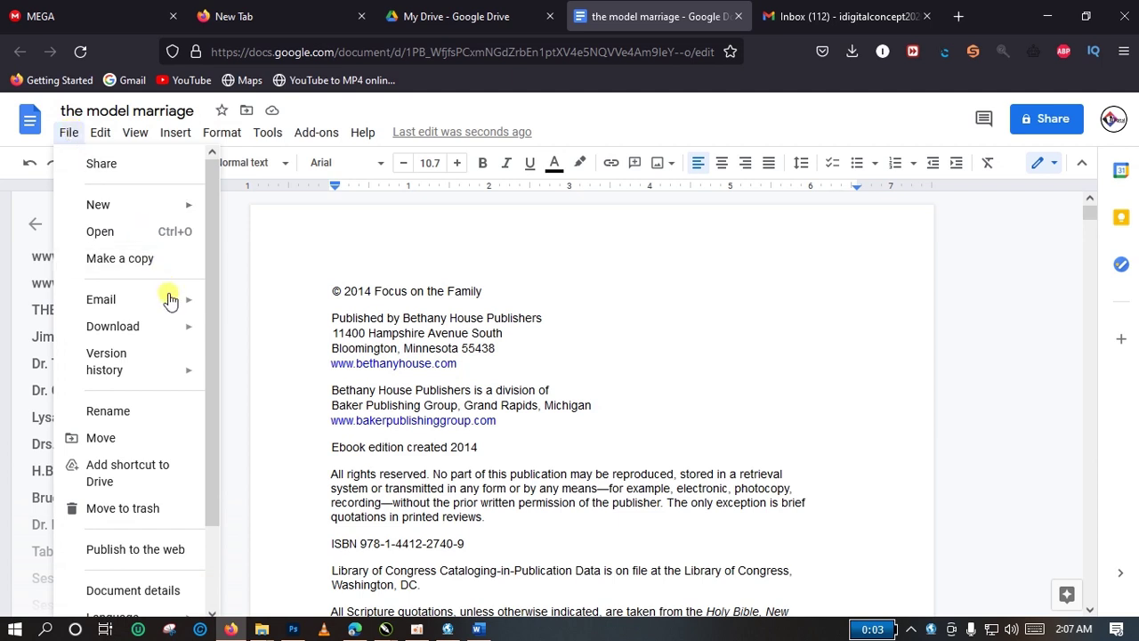
mouse_move(175, 329)
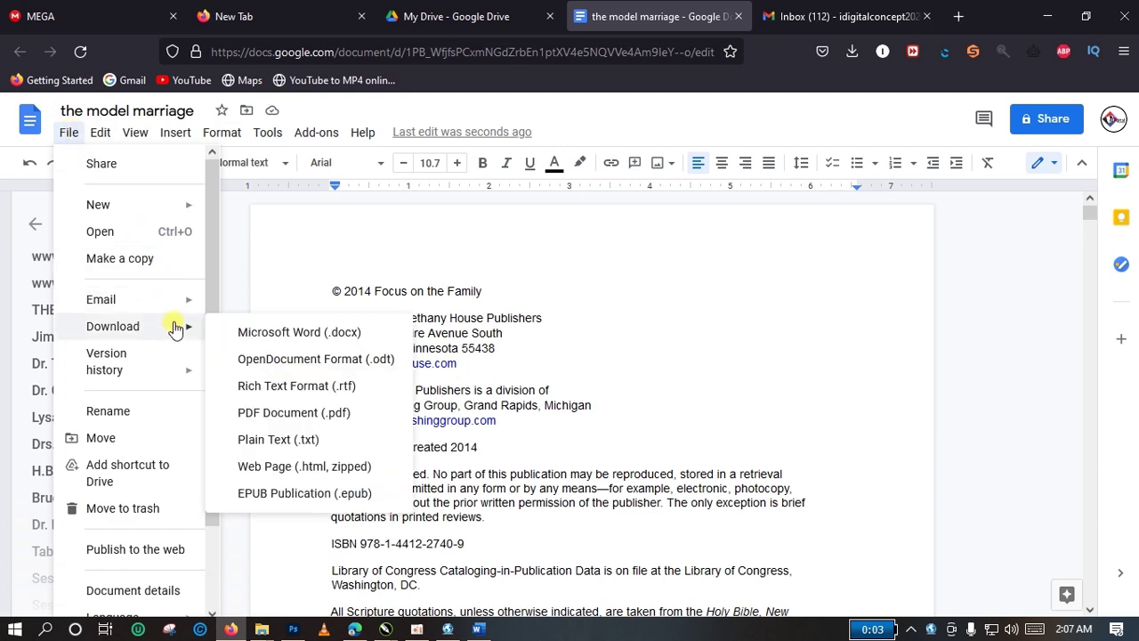
left_click(300, 333)
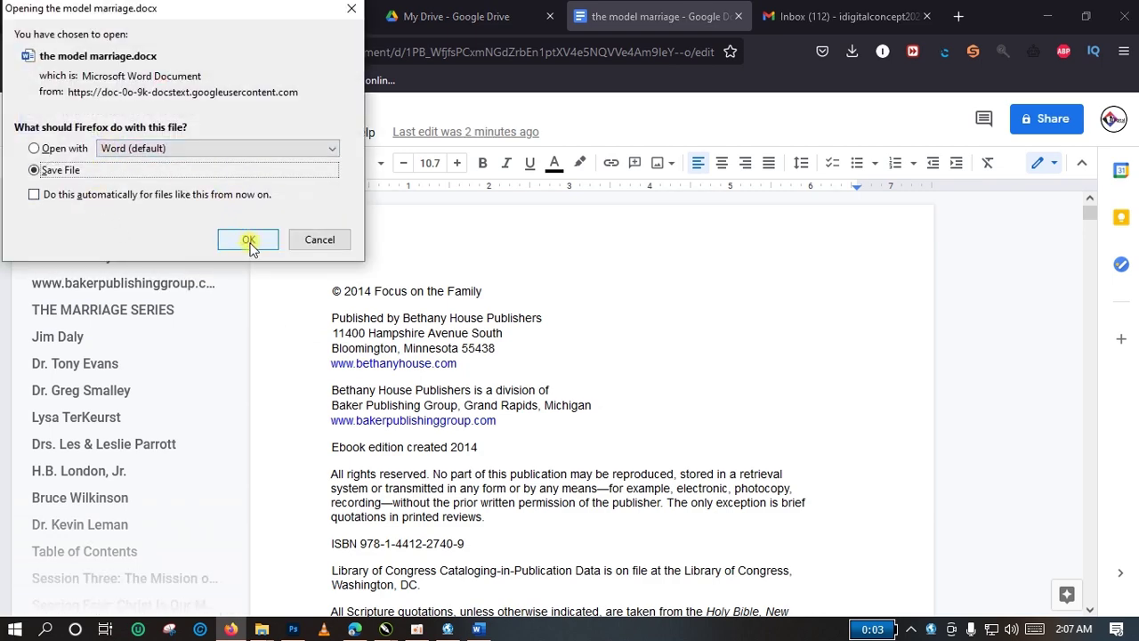
left_click(250, 242)
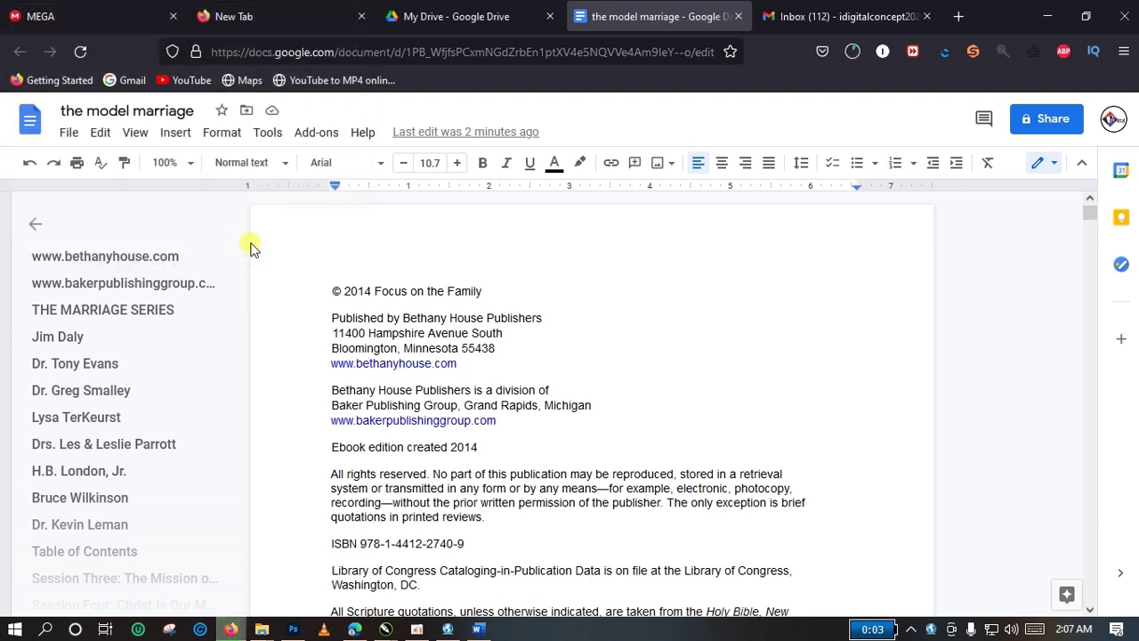
Open model marriage(1).docx in Word from Firefox's downloads list
left_click(853, 51)
left_click(853, 52)
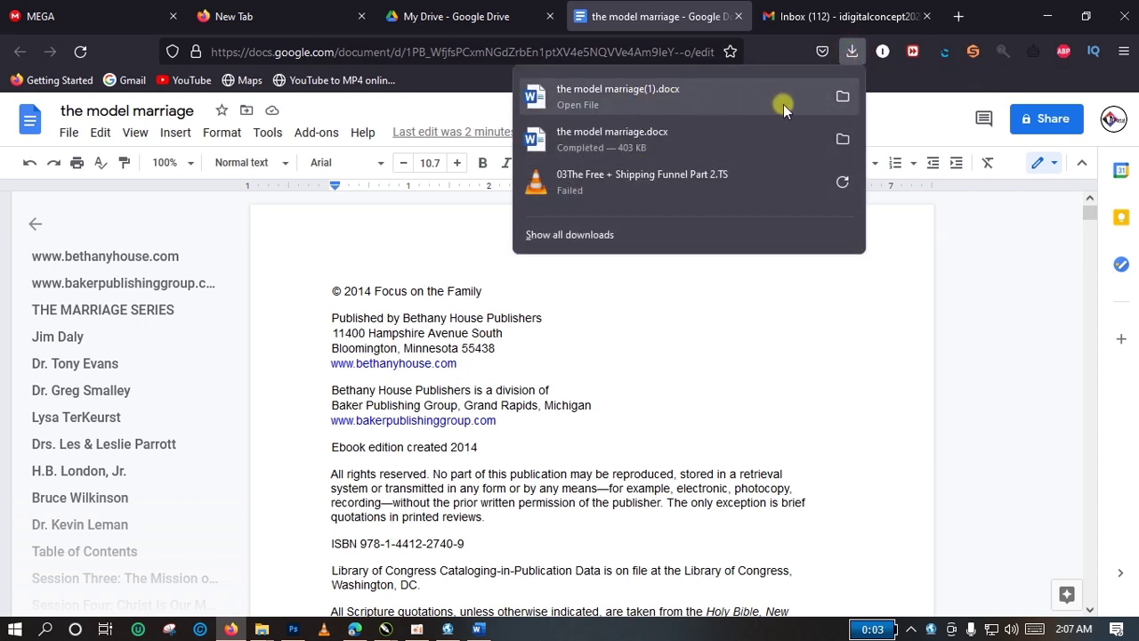
left_click(583, 109)
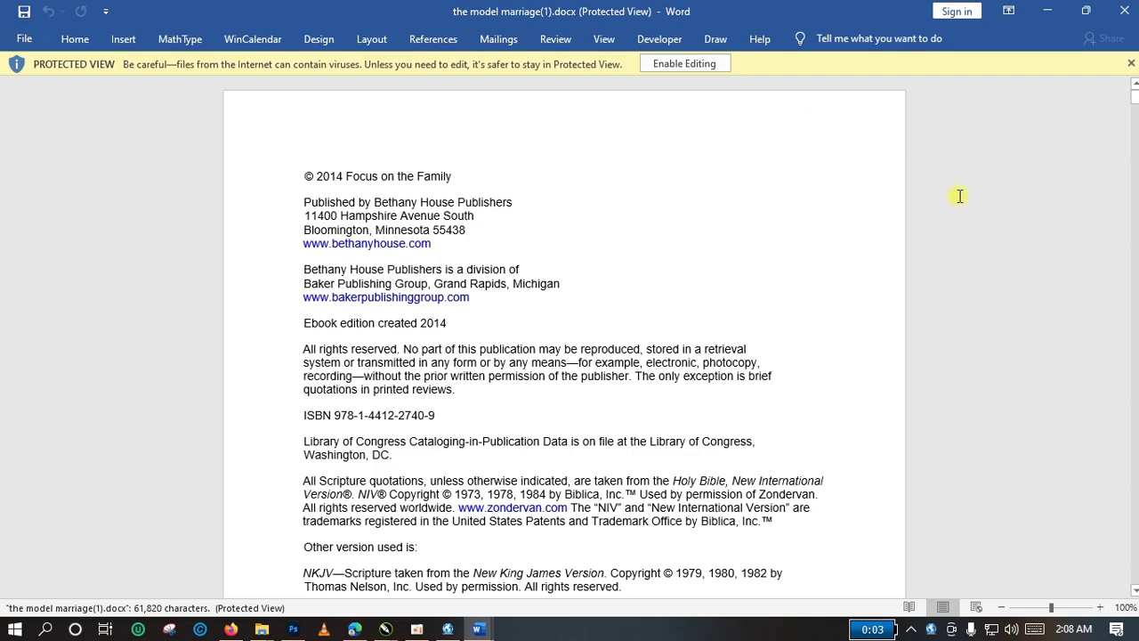
Scroll through model marriage(1).docx in Word to check the converted text
left_click_drag(1136, 98, 1135, 260)
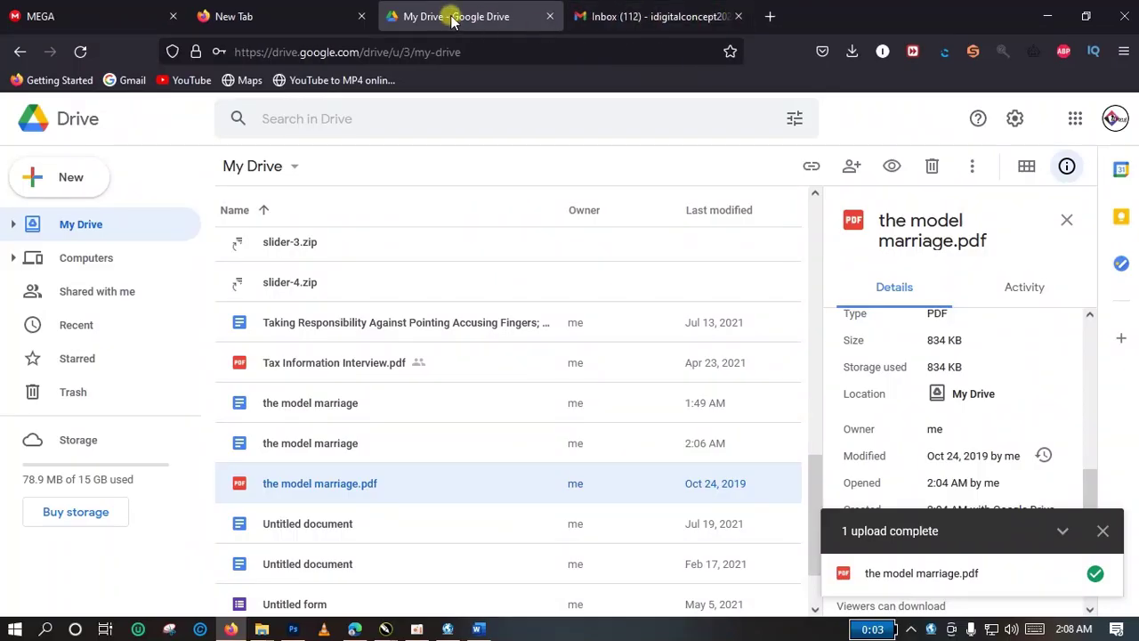
Dismiss the upload-complete notice, scroll to the top of My Drive and open the New menu
left_click(1103, 533)
left_click_drag(815, 485, 815, 211)
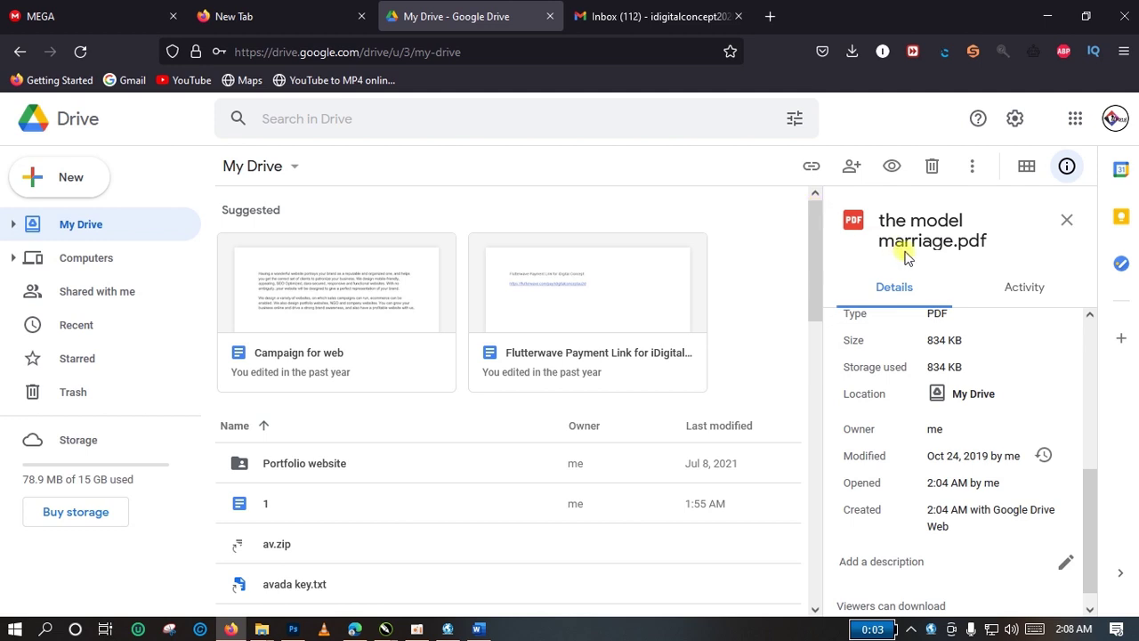
mouse_move(816, 254)
left_mouse_down()
mouse_move(817, 271)
mouse_move(816, 227)
left_mouse_up()
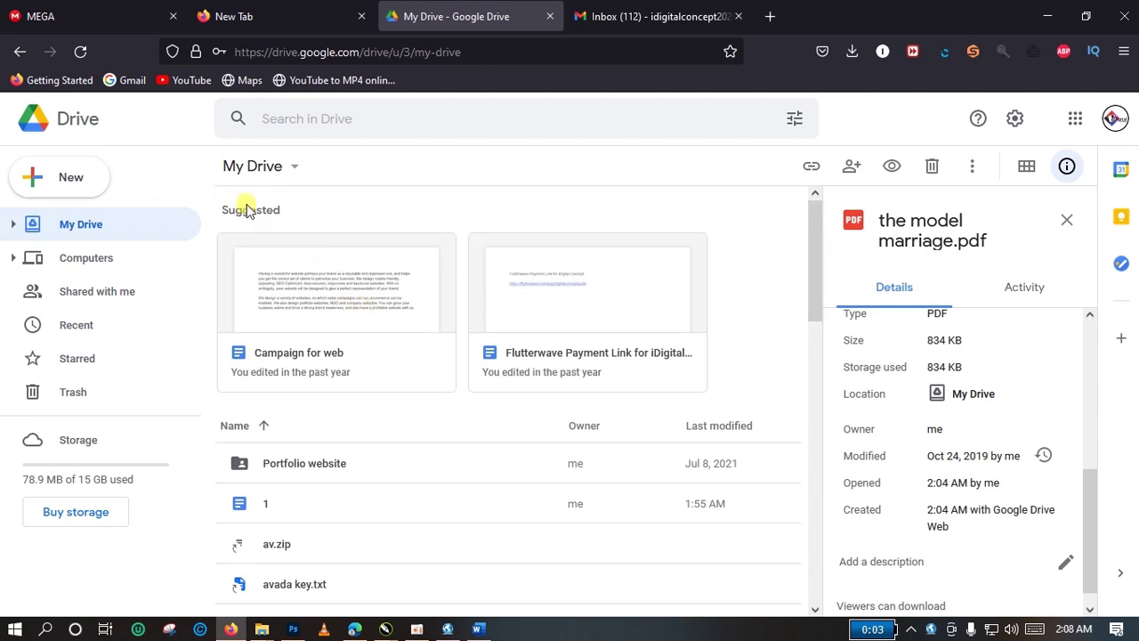
left_click(63, 187)
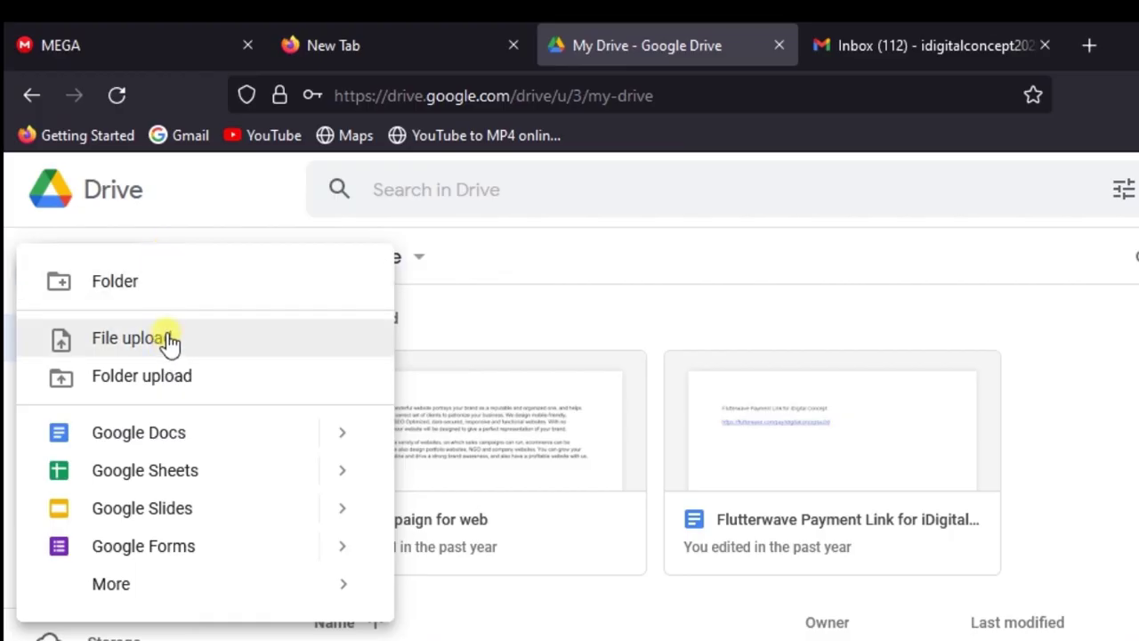
Upload 1.jpeg from the Desktop's Scanned folder to My Drive
left_click(169, 339)
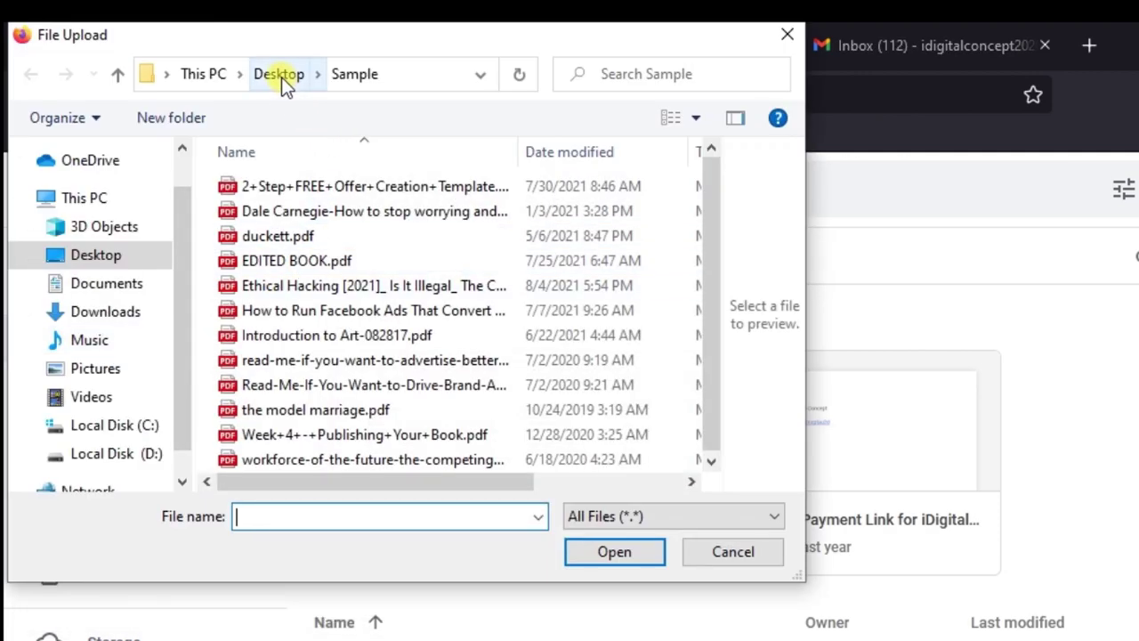
left_click(282, 76)
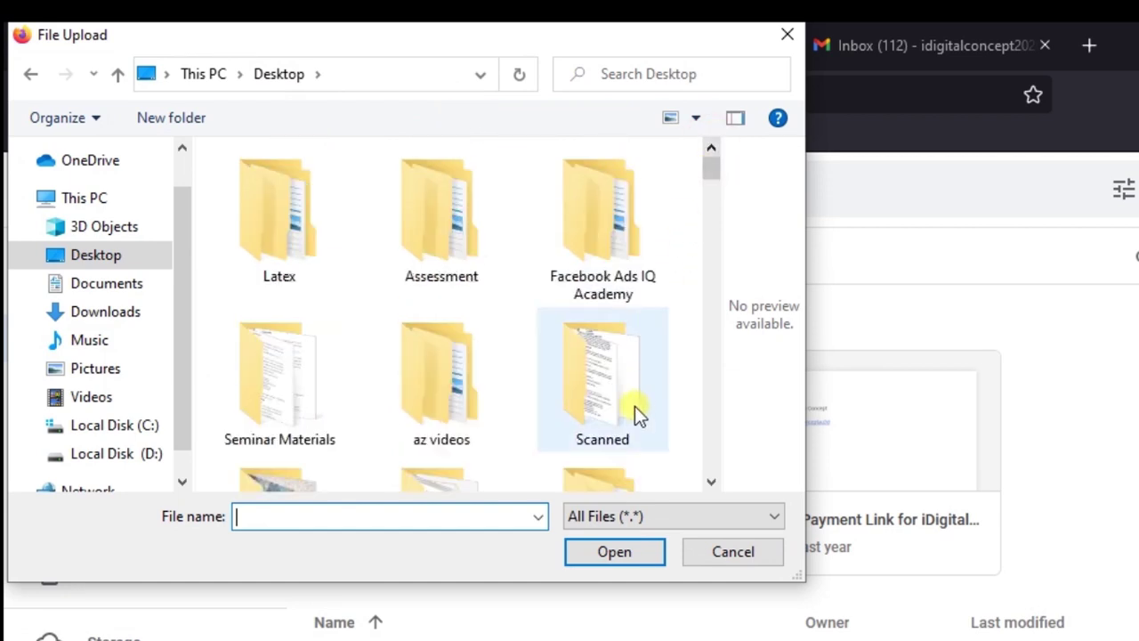
double_click(620, 400)
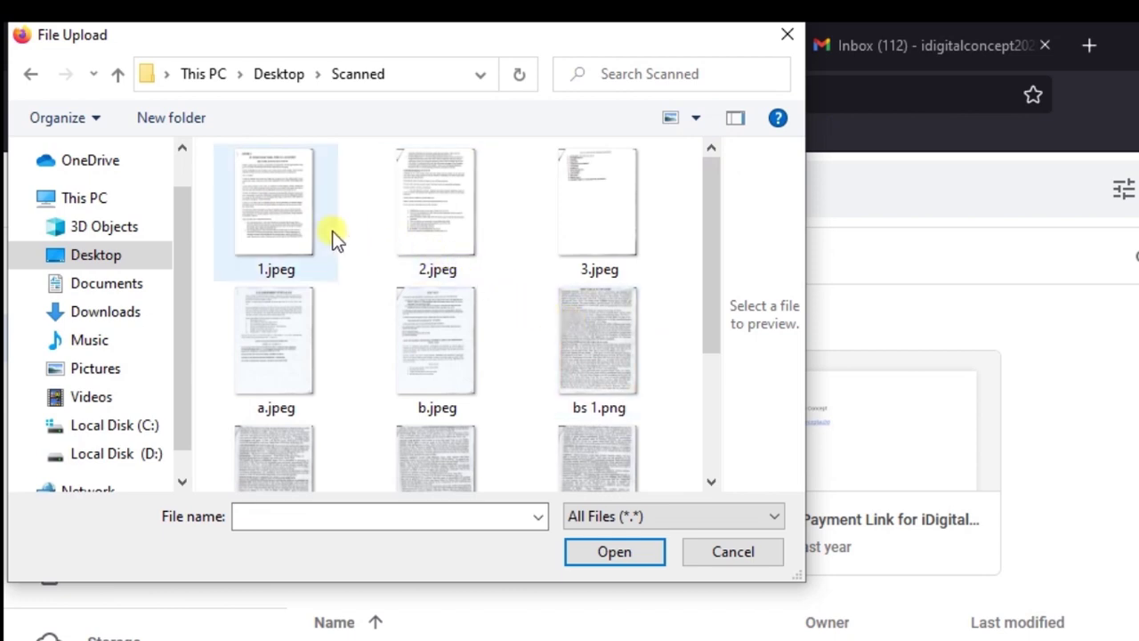
left_click(287, 208)
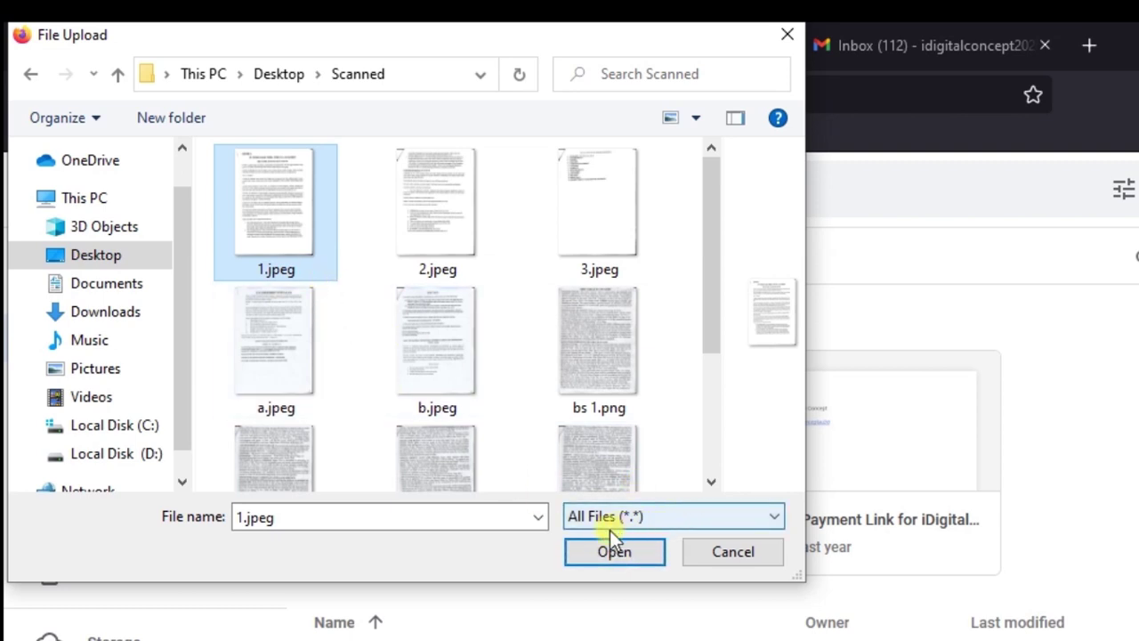
left_click(624, 556)
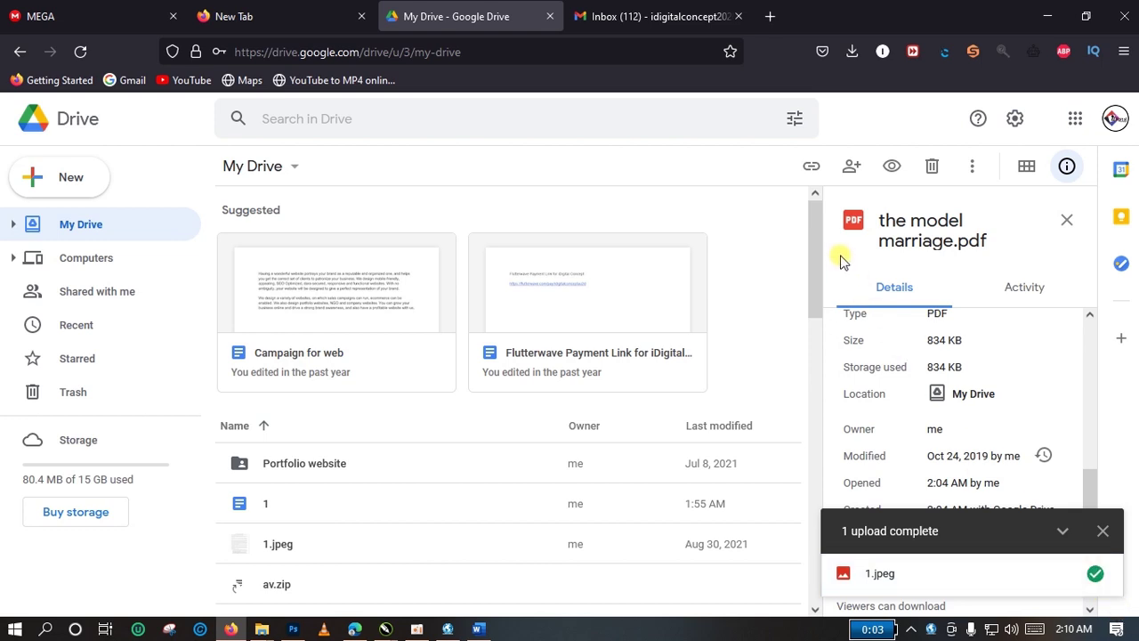
Look at the details of the existing Google Doc named 1 in the file list
scroll(819, 259, "down", 1)
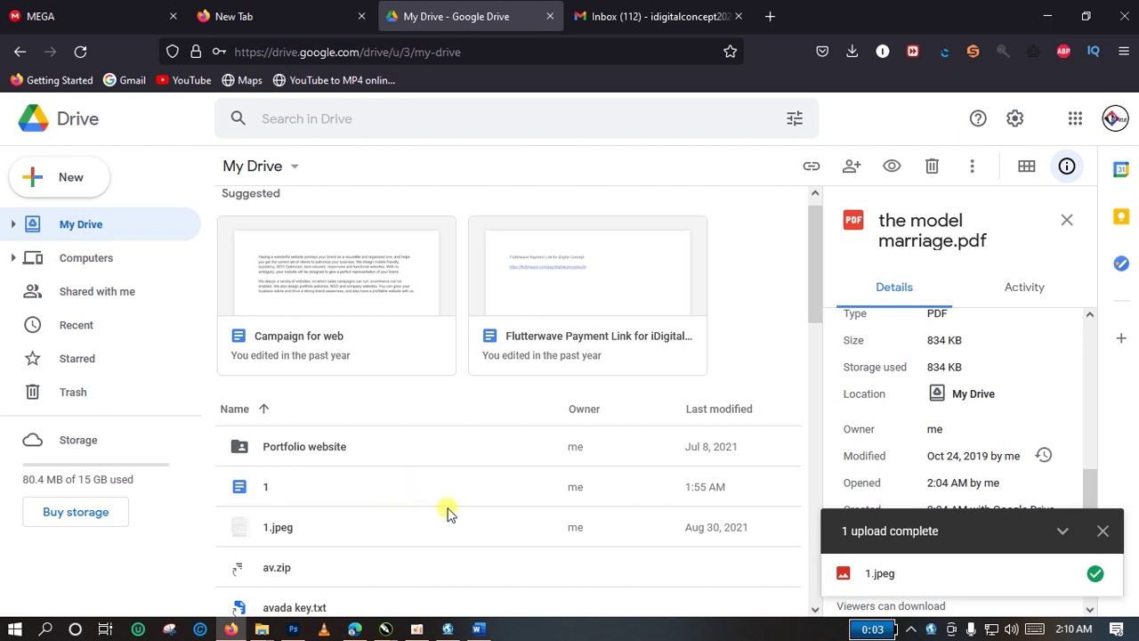
left_click(551, 488)
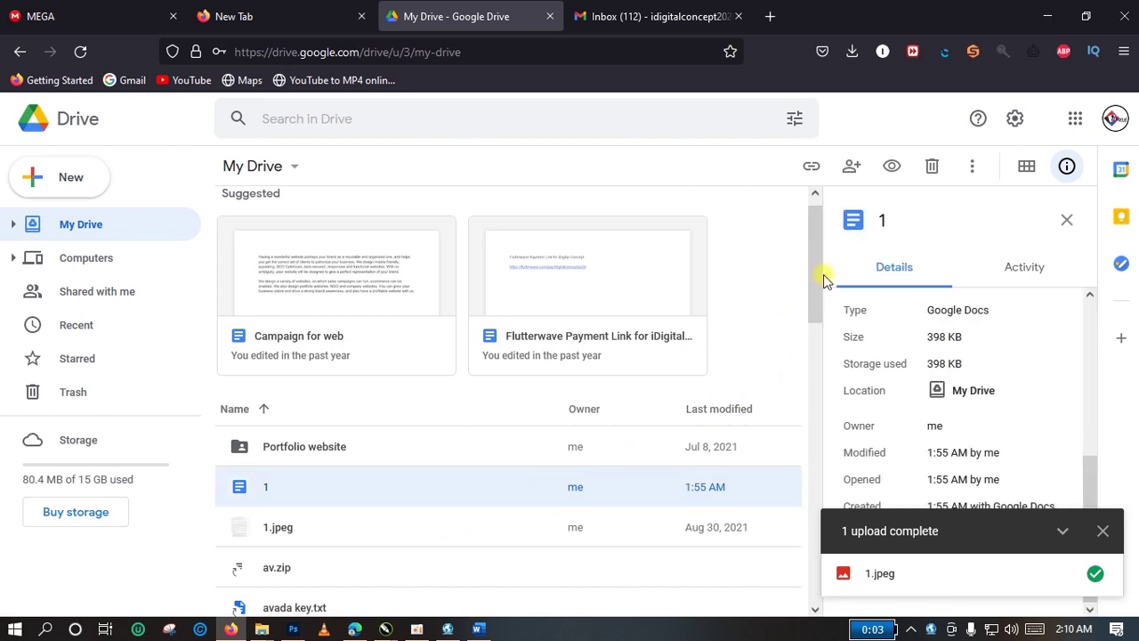
mouse_move(818, 280)
left_mouse_down()
mouse_move(823, 501)
mouse_move(828, 378)
left_mouse_up()
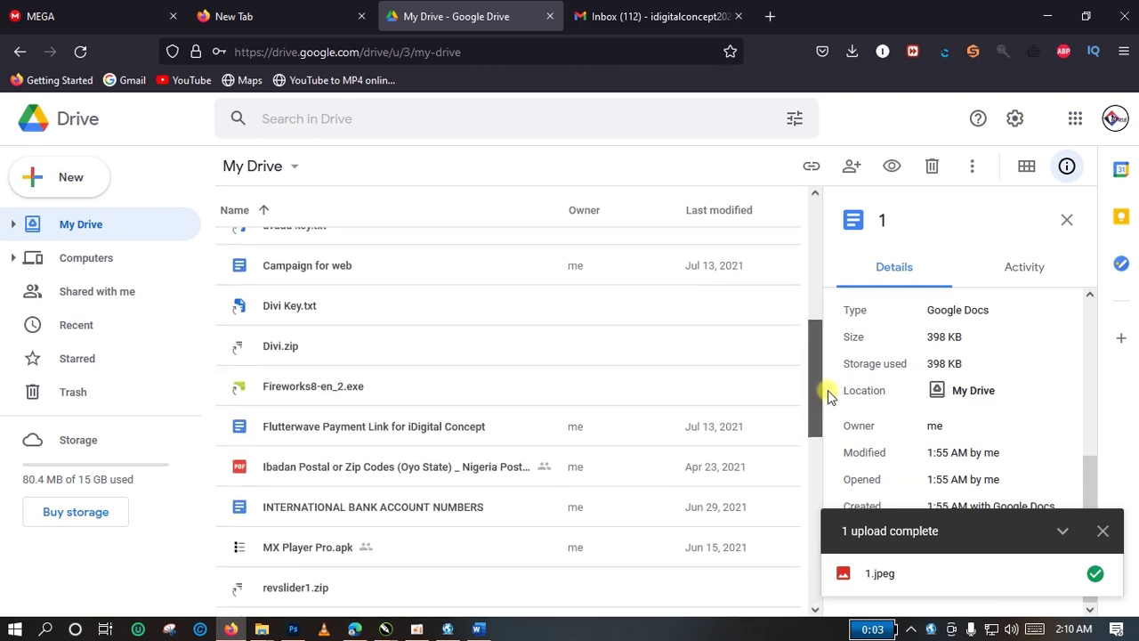
left_click_drag(828, 378, 828, 318)
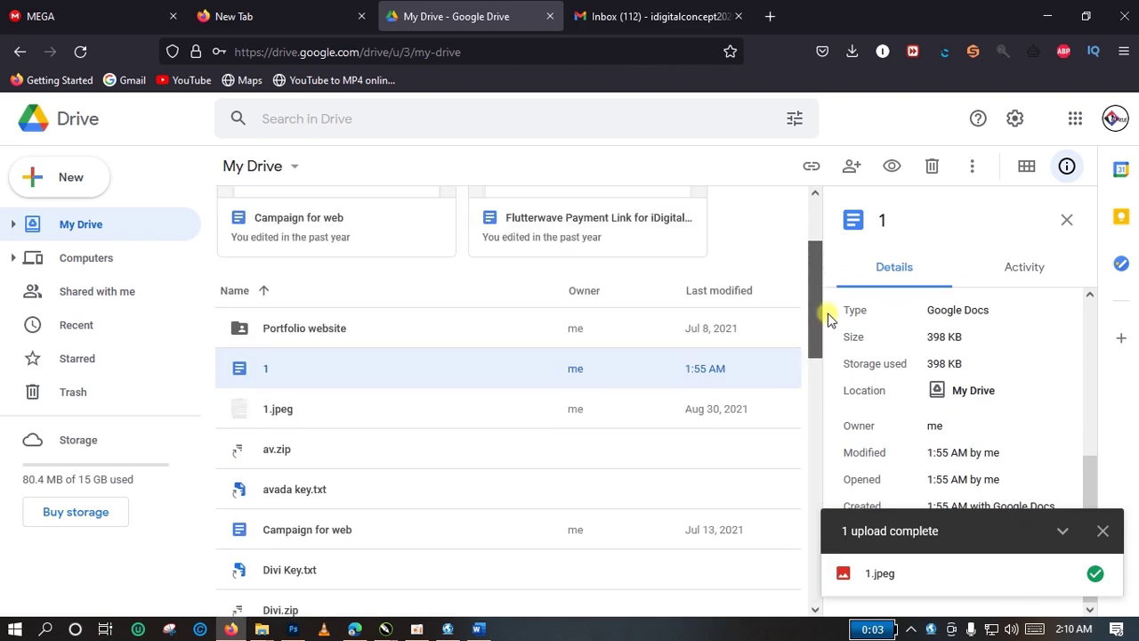
Open the uploaded 1.jpeg with Google Docs
left_click(362, 418)
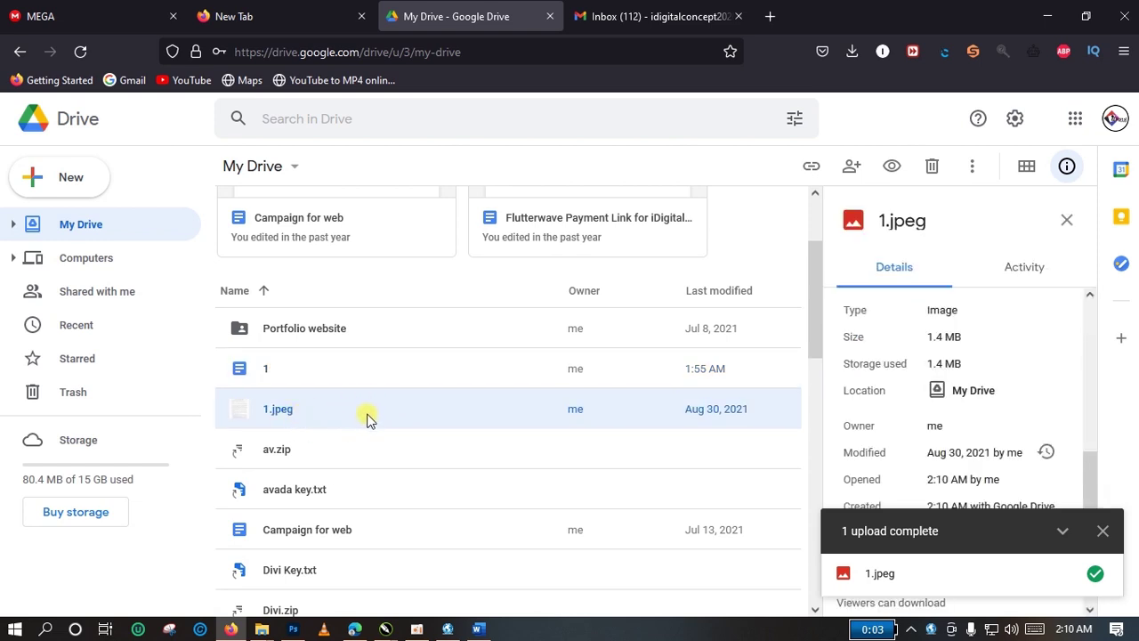
right_click(455, 418)
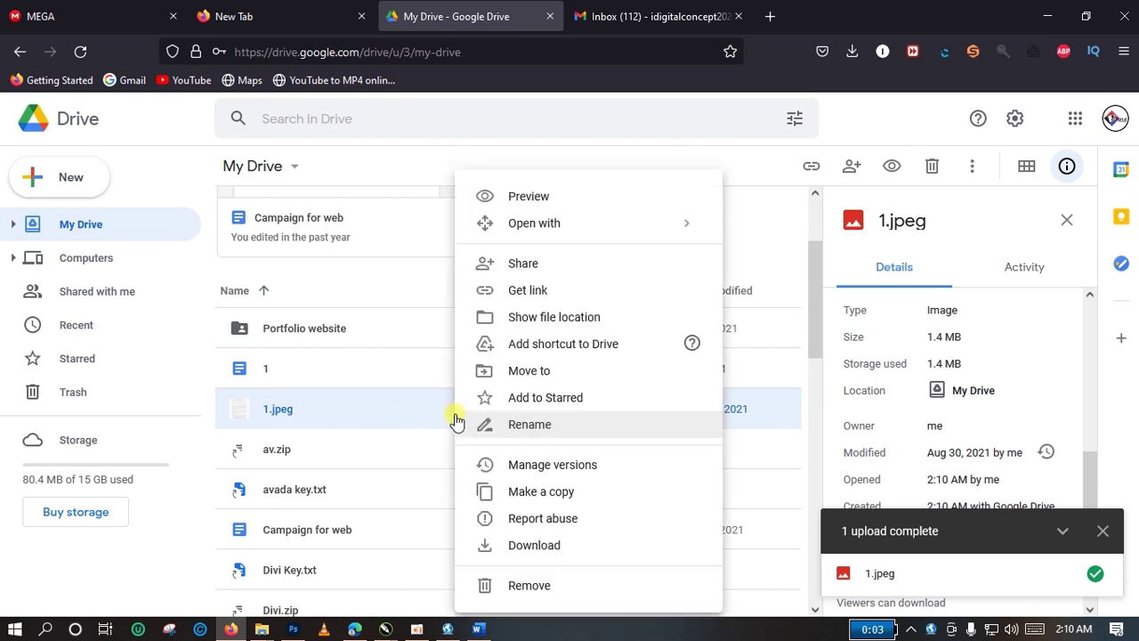
mouse_move(617, 223)
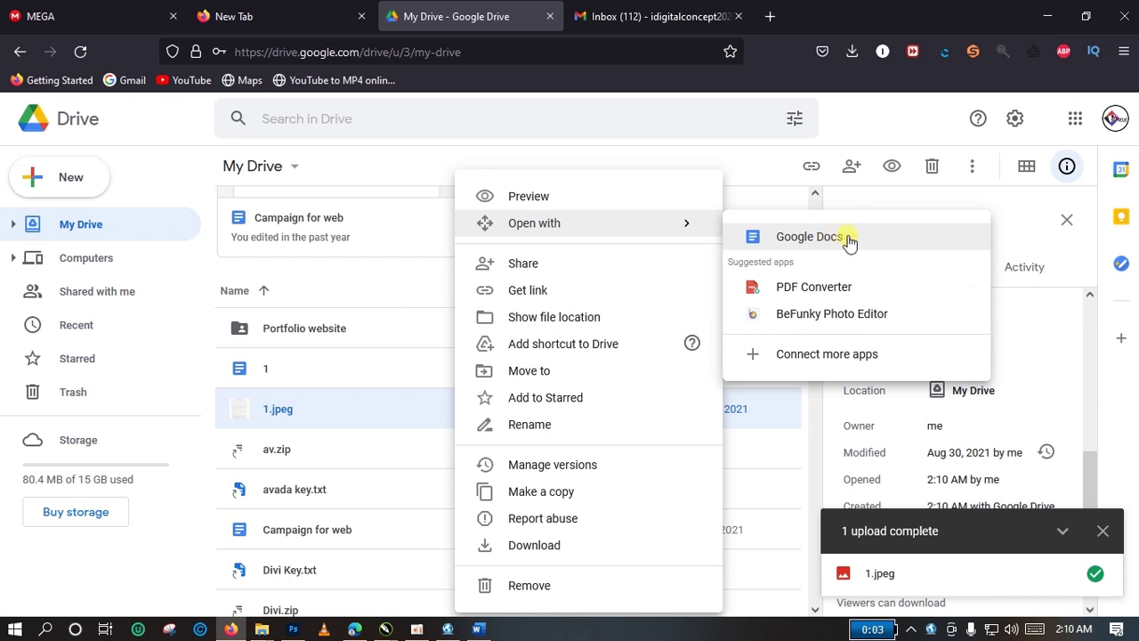
left_click(850, 240)
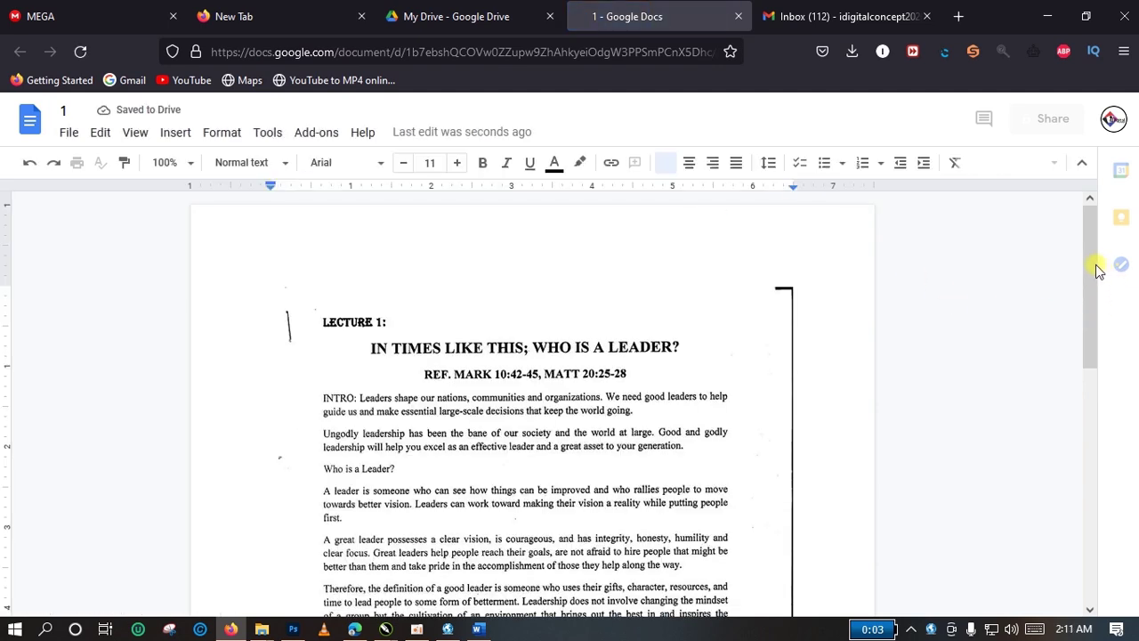
left_click_drag(1093, 280, 1093, 312)
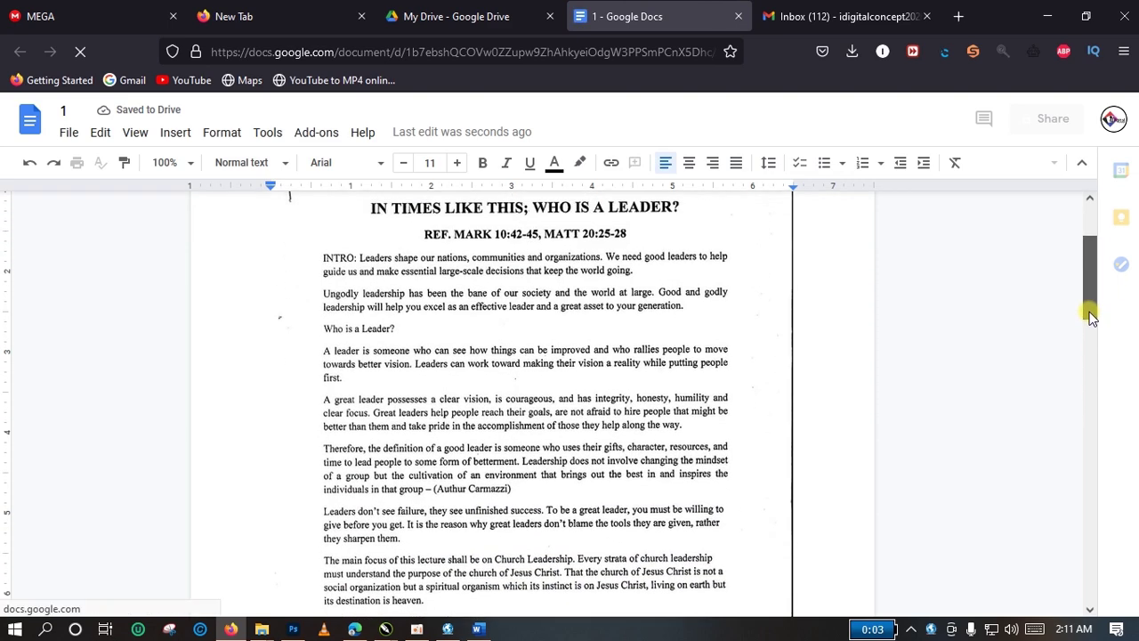
left_click(550, 341)
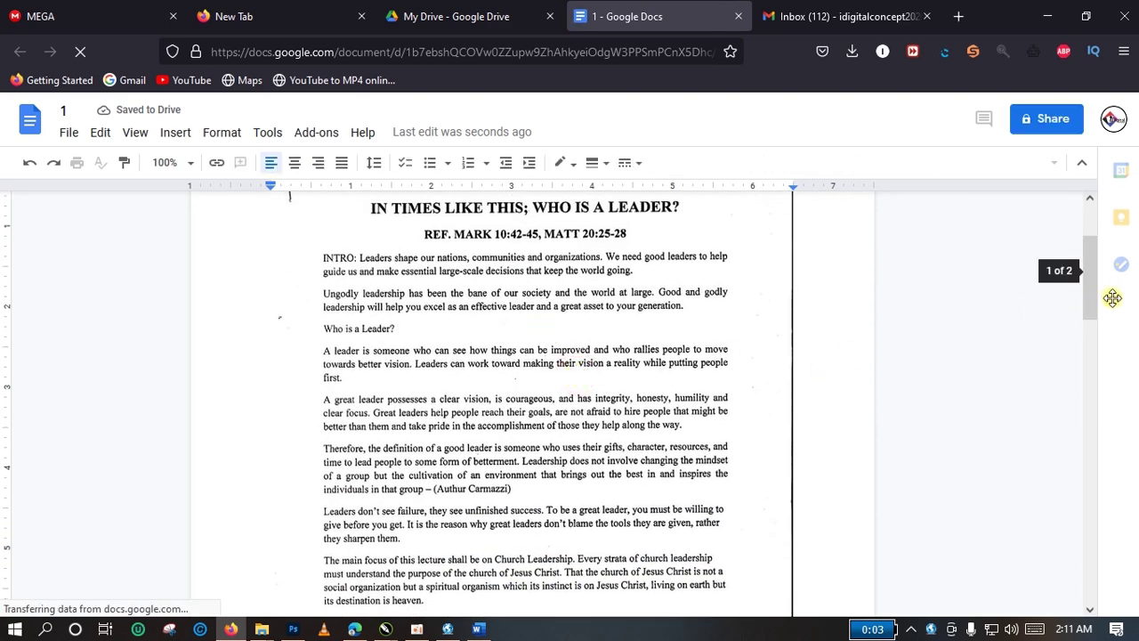
mouse_move(1091, 271)
left_mouse_down()
mouse_move(1095, 391)
mouse_move(1089, 310)
left_mouse_up()
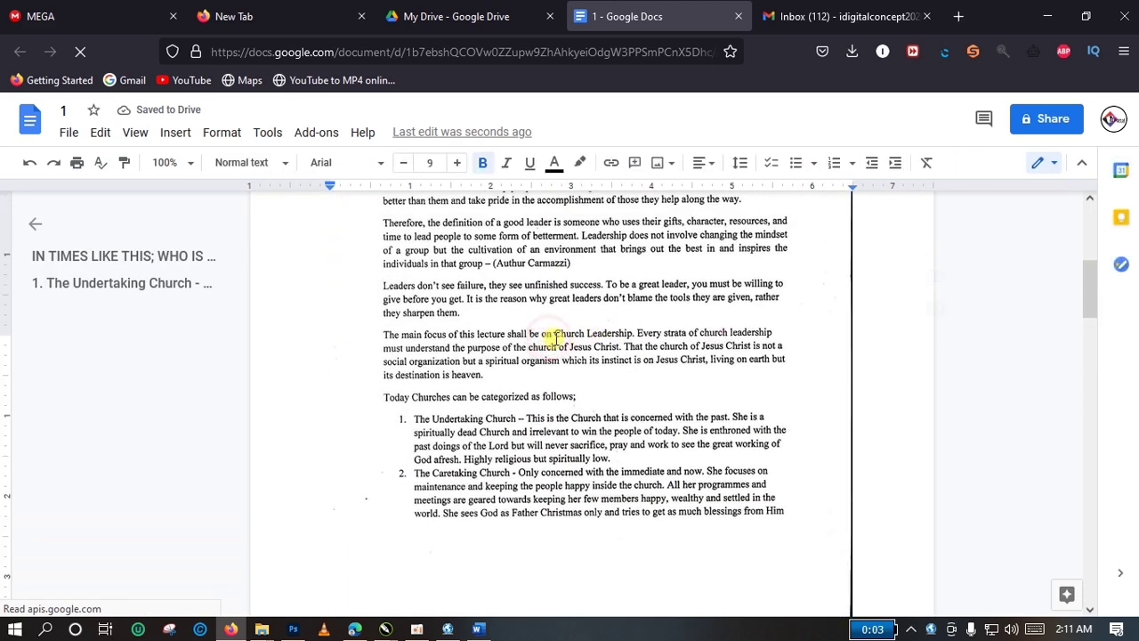
left_click(566, 333)
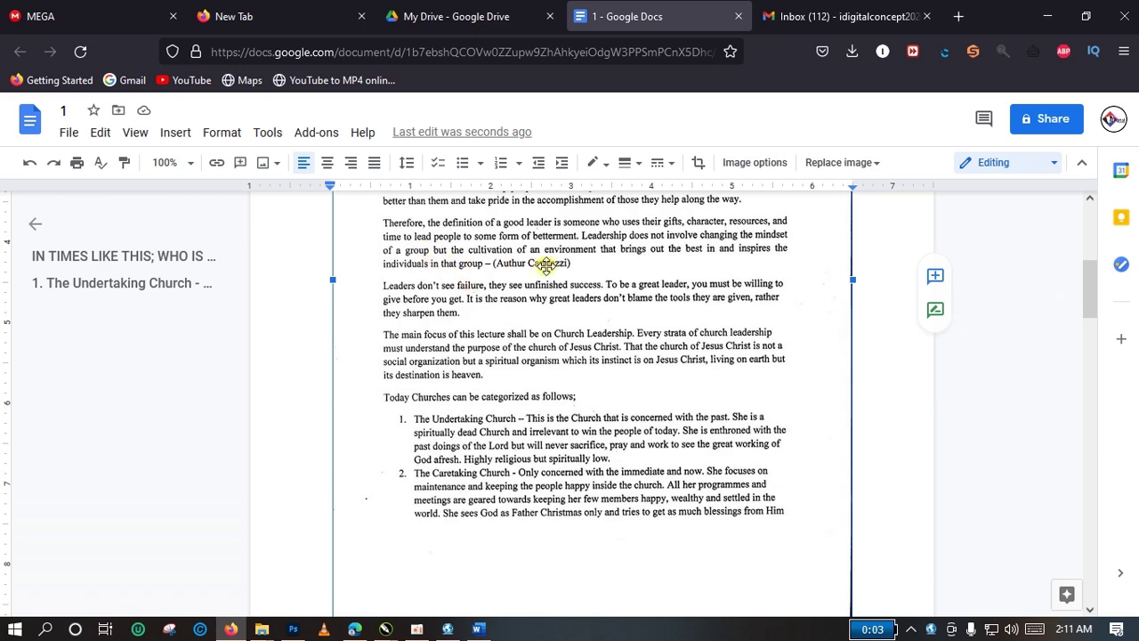
left_click(538, 294)
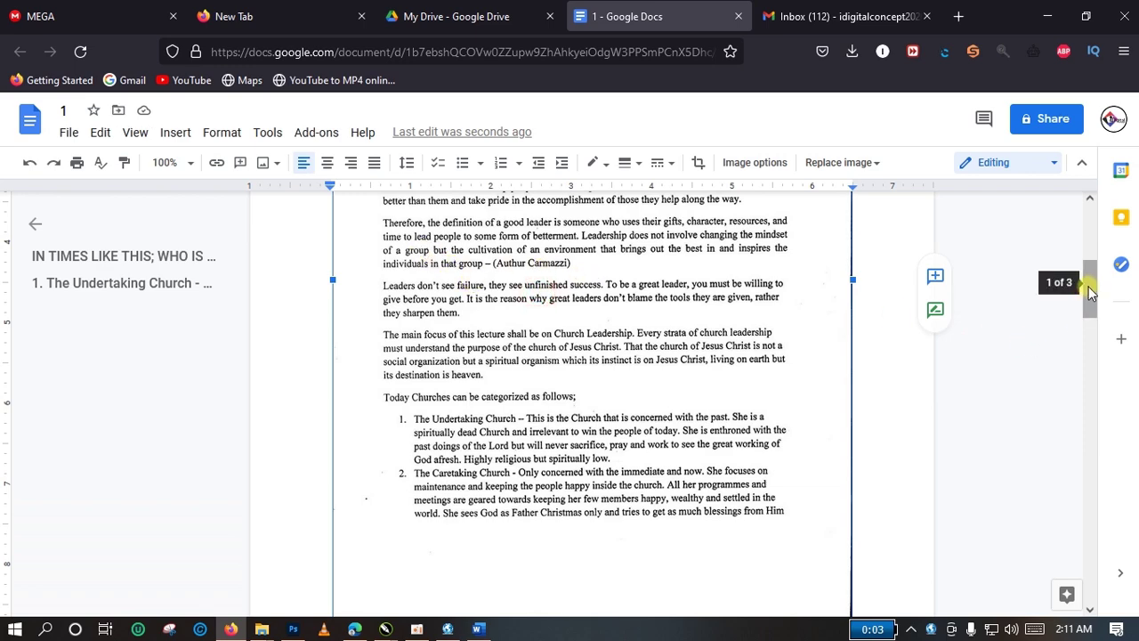
left_click_drag(1089, 292, 1087, 377)
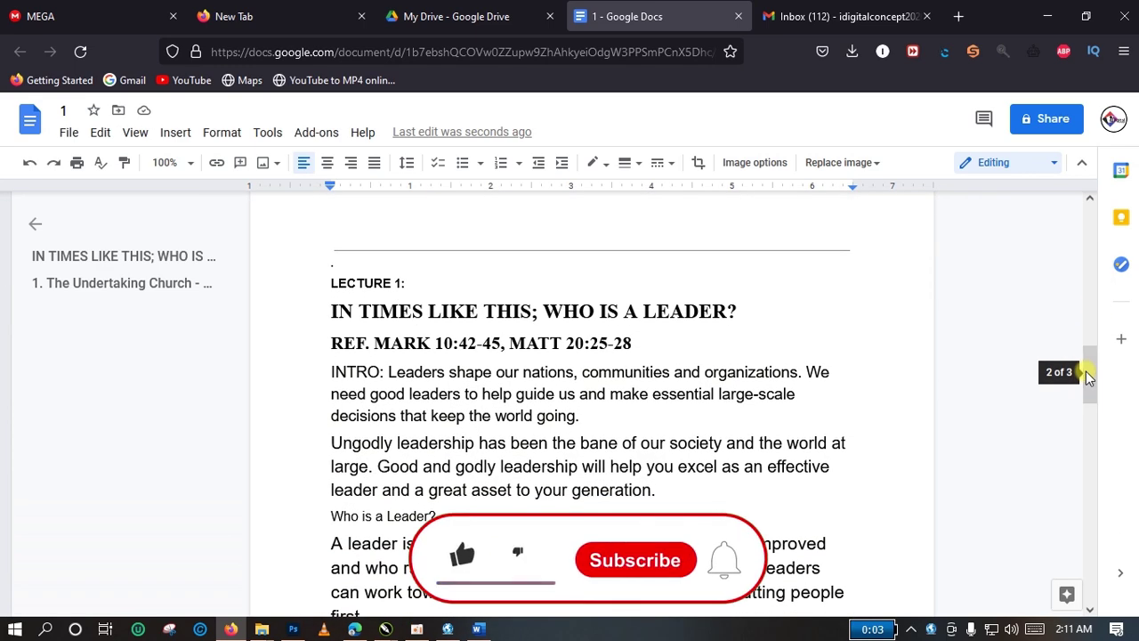
mouse_move(329, 282)
left_mouse_down()
mouse_move(811, 623)
mouse_move(730, 522)
left_mouse_up()
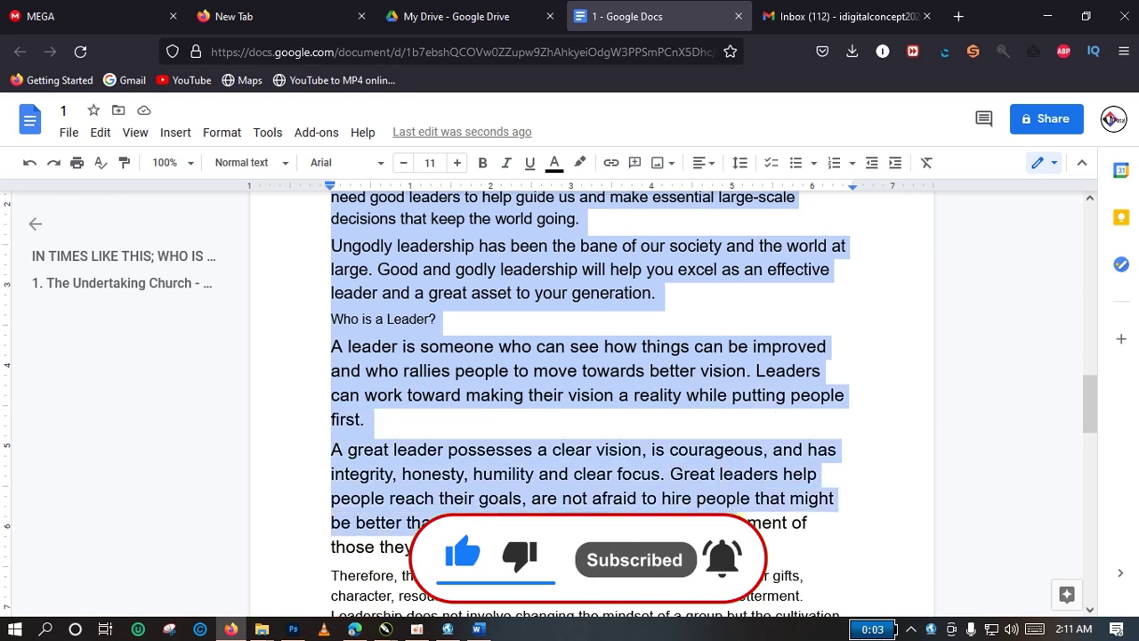
scroll(1085, 454, "down", 3)
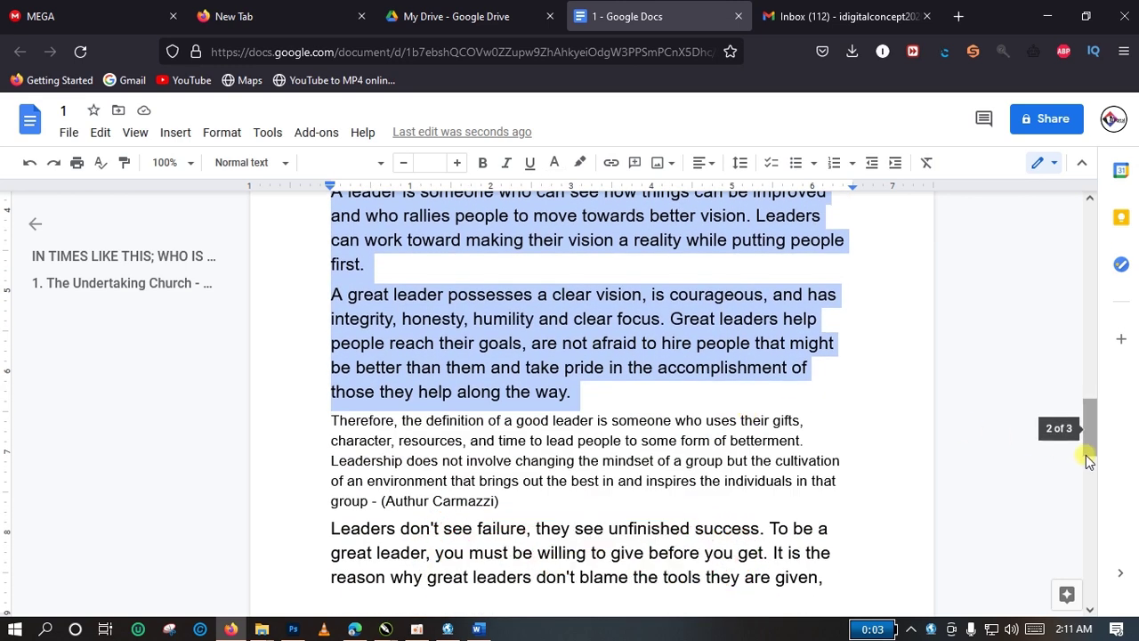
left_click_drag(1086, 454, 1088, 387)
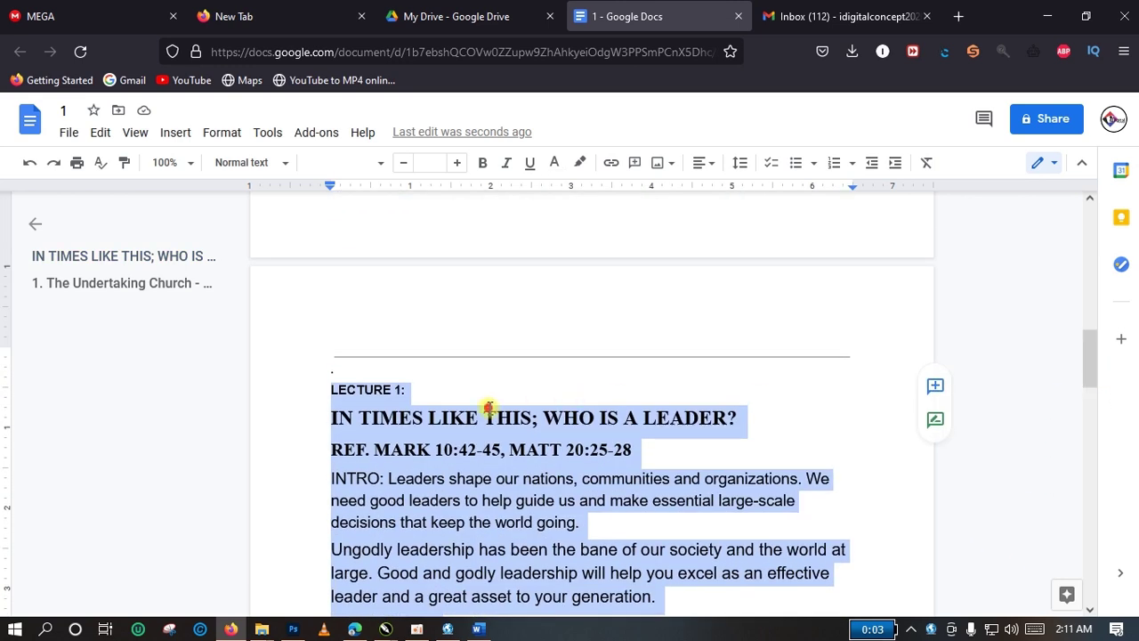
left_click(488, 411)
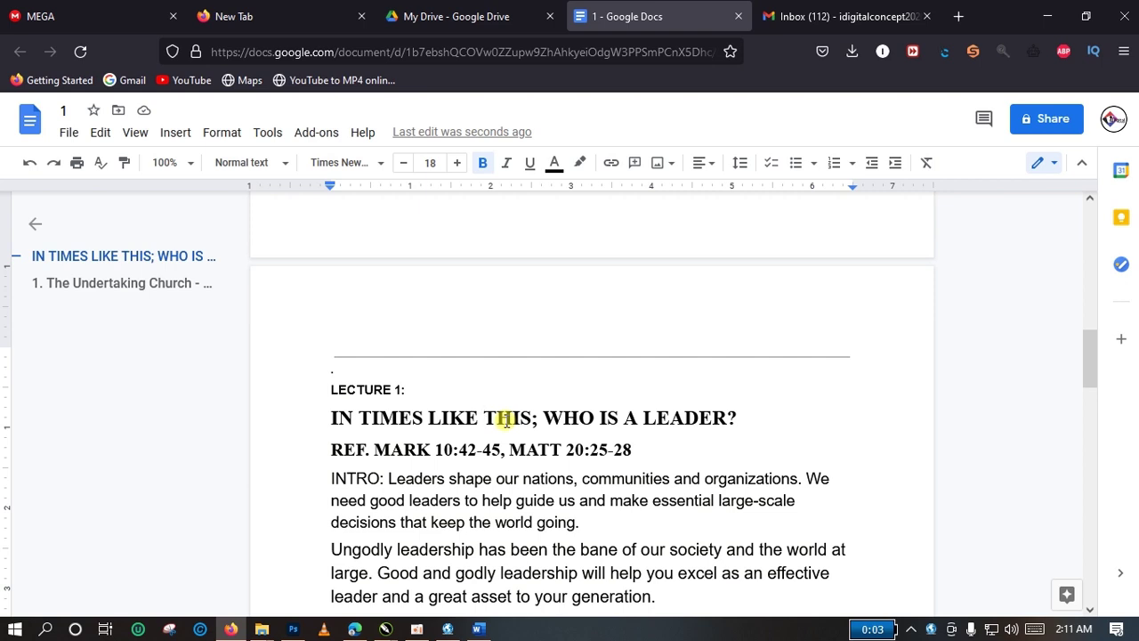
key("BackSpace")
key("BackSpace")
key("BackSpace")
key("BackSpace")
key("BackSpace")
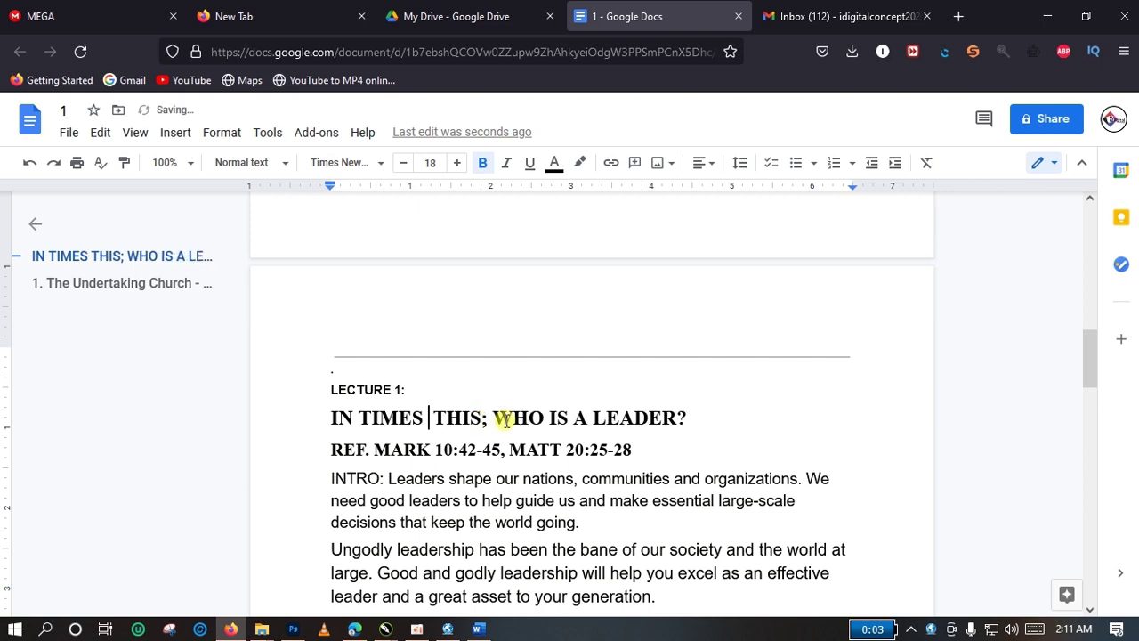
type("LIKE")
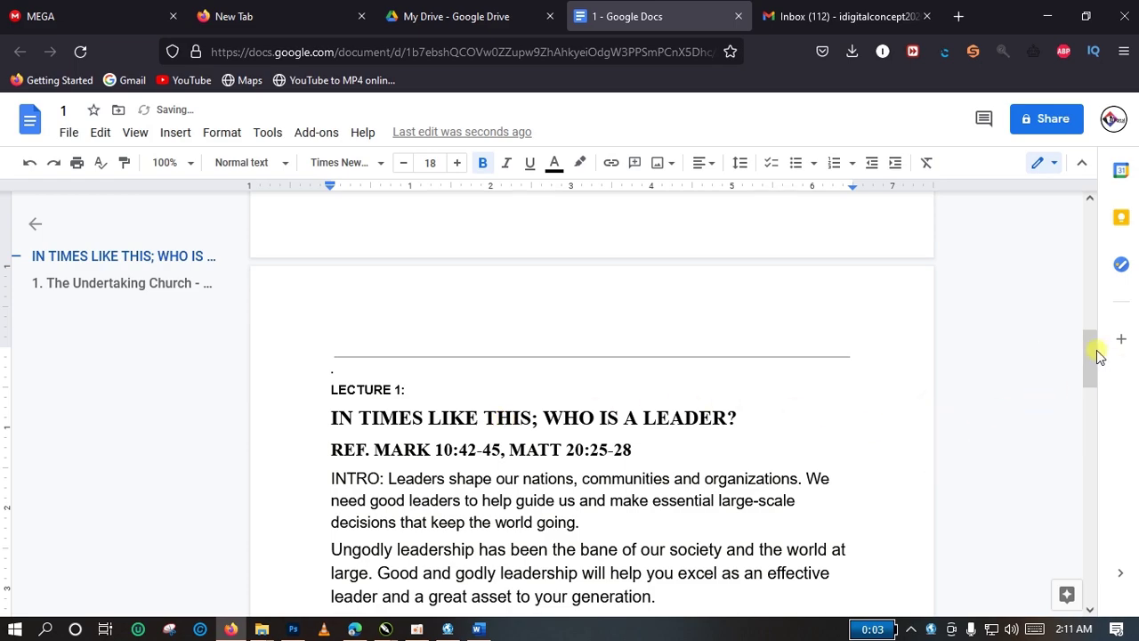
mouse_move(1091, 359)
left_mouse_down()
mouse_move(1089, 537)
mouse_move(1074, 256)
left_mouse_up()
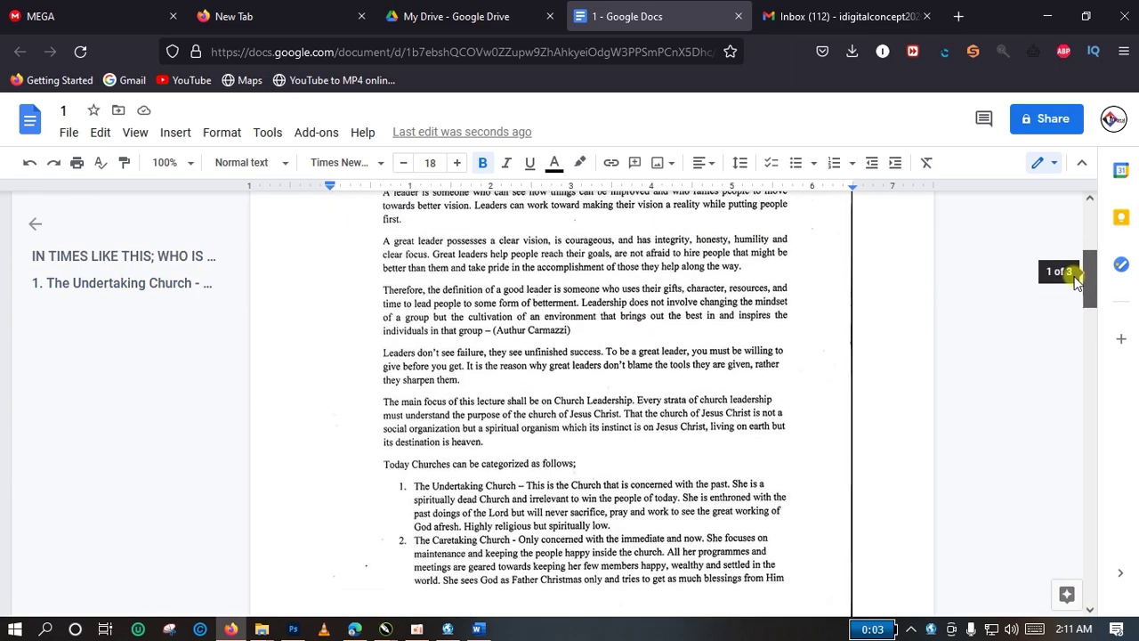
left_click_drag(1075, 257, 1075, 224)
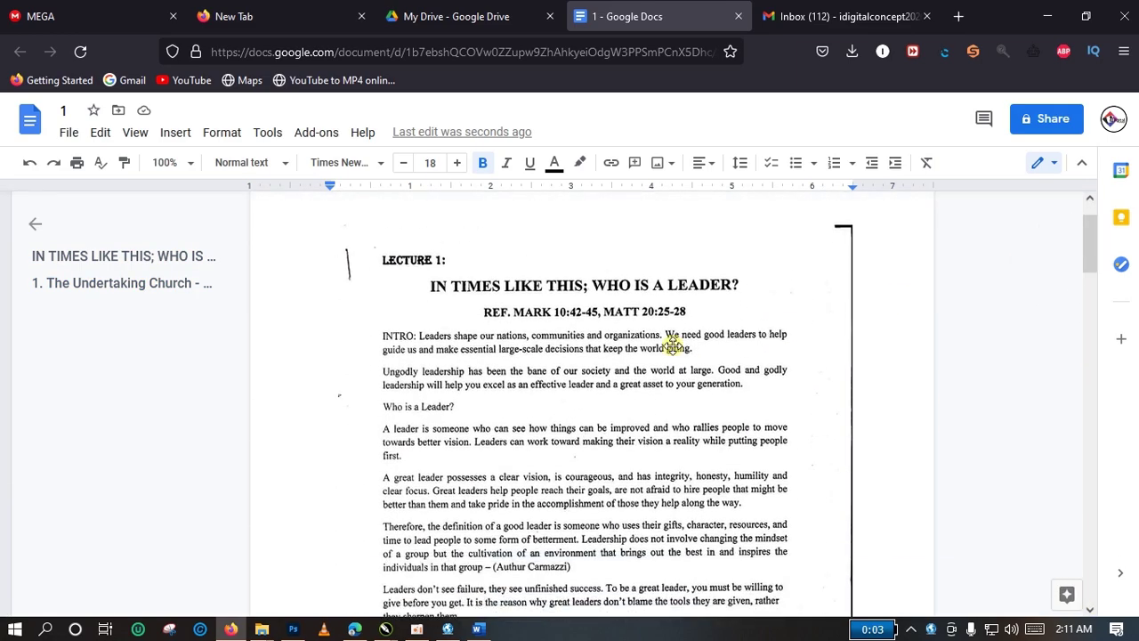
Delete the scanned image, horizontal line and blank lines above LECTURE 1:, then select all text
left_click(676, 352)
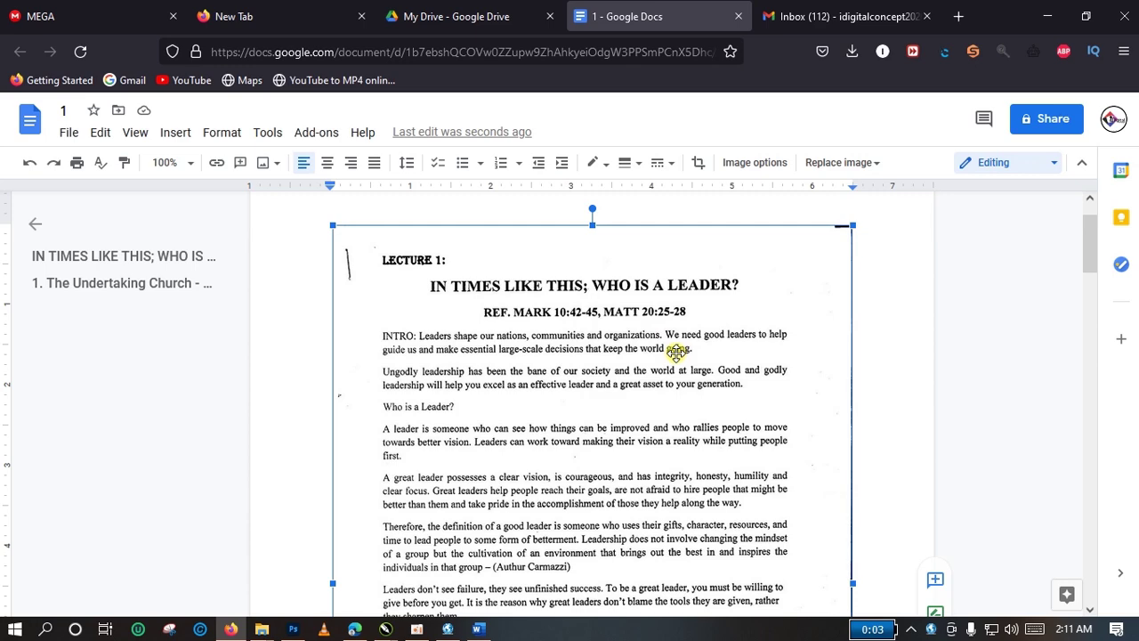
key("Delete")
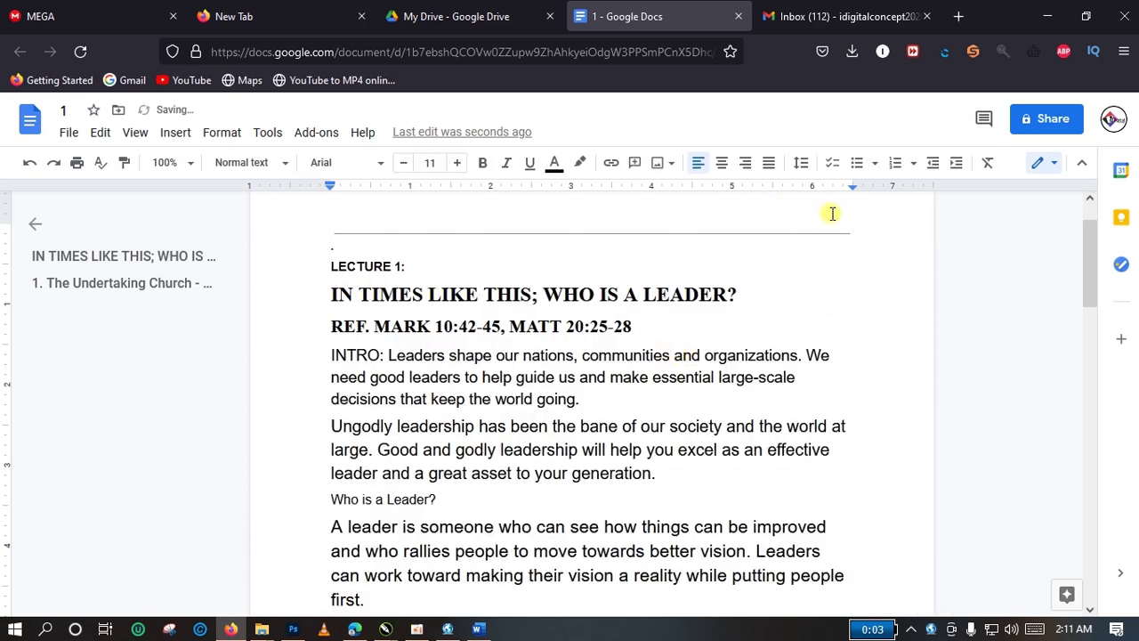
left_click_drag(860, 230, 440, 231)
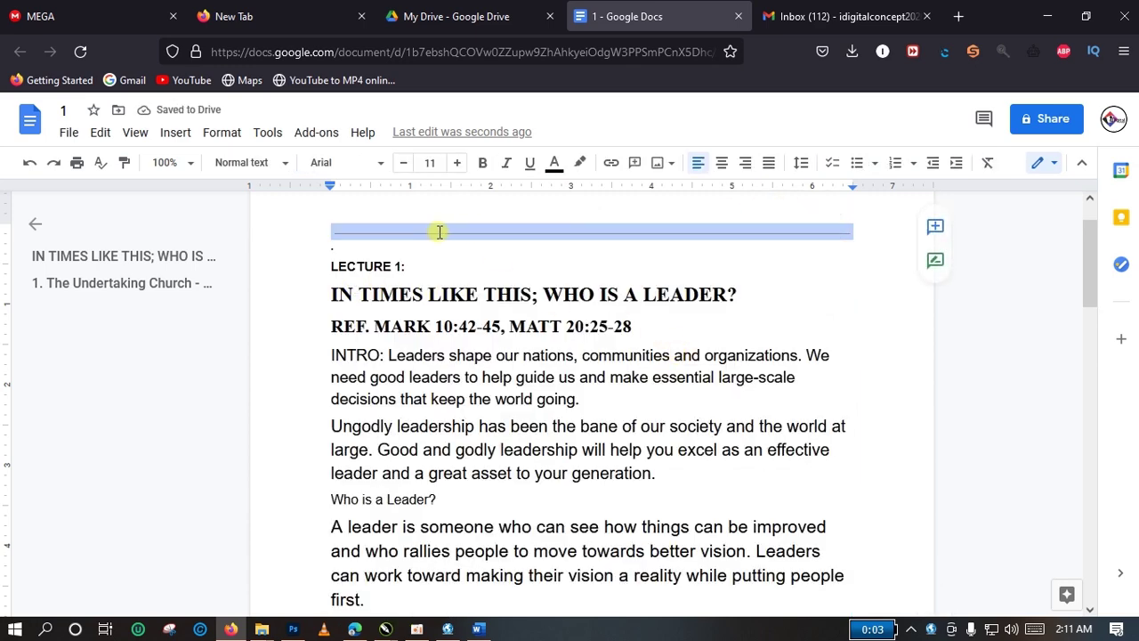
key("Delete")
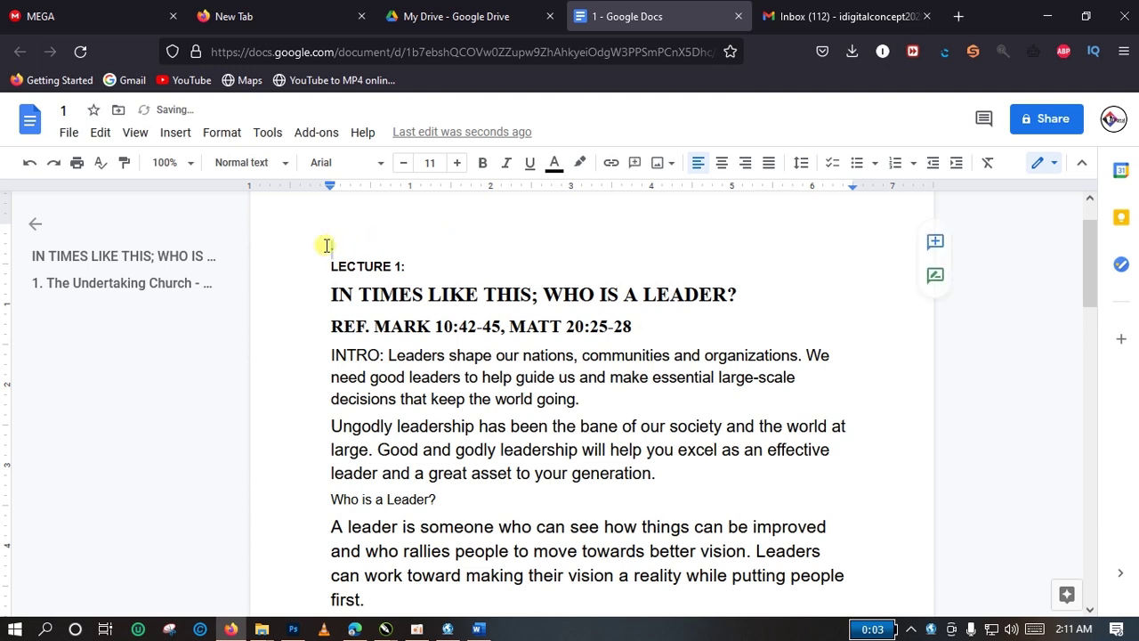
key("Delete")
key("Delete")
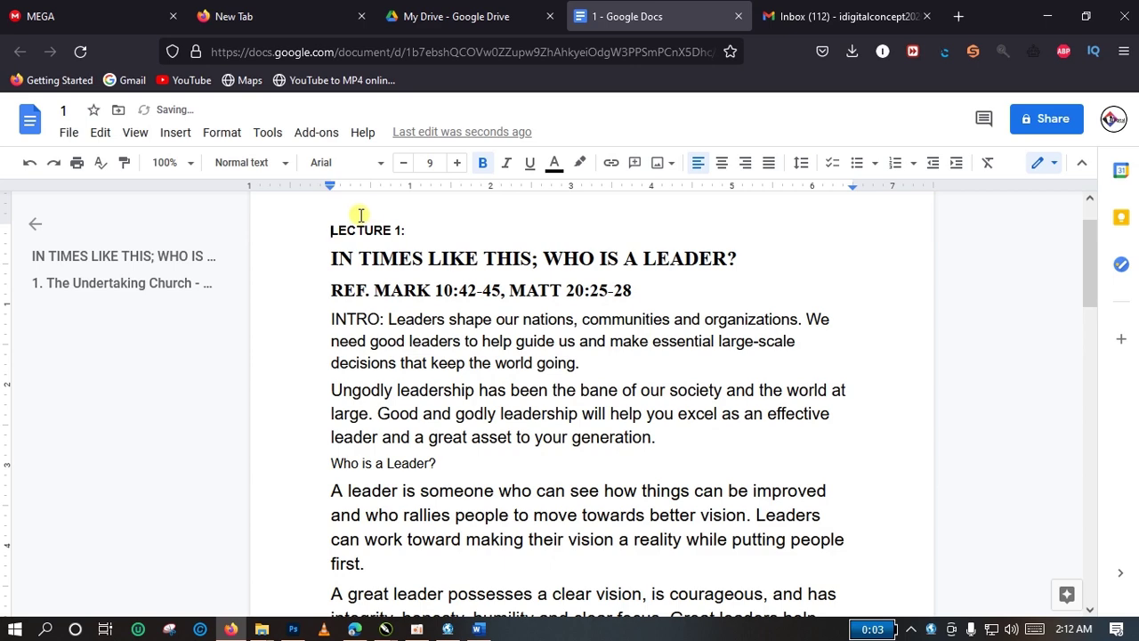
key("ctrl+a")
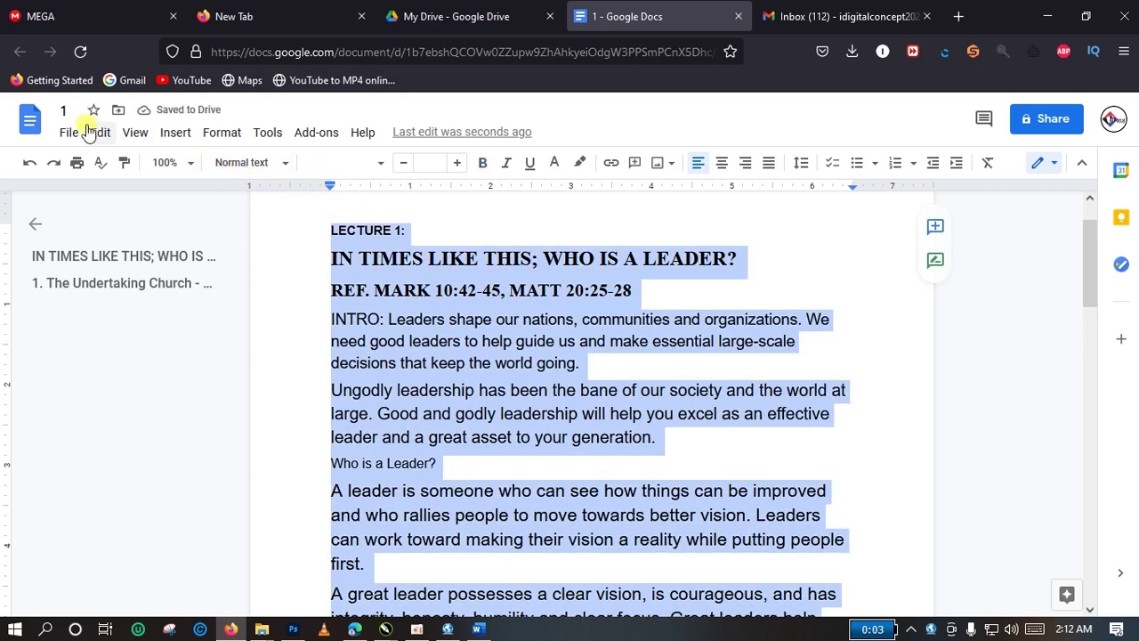
Download document 1 as the Word file 1.docx, choosing to save it in Firefox
left_click(68, 135)
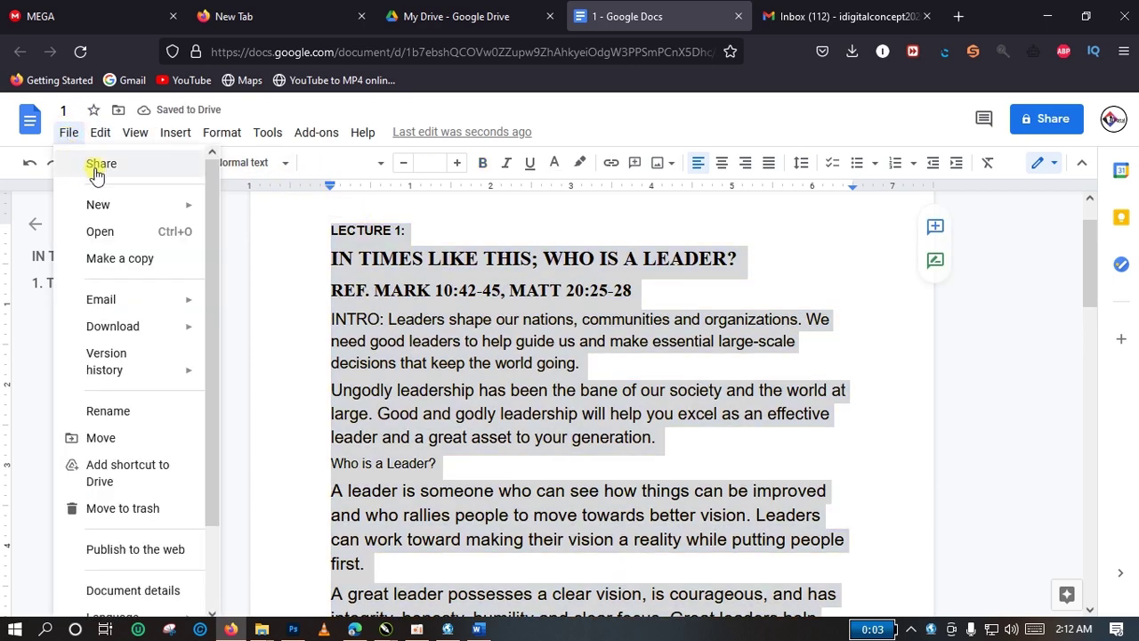
mouse_move(152, 326)
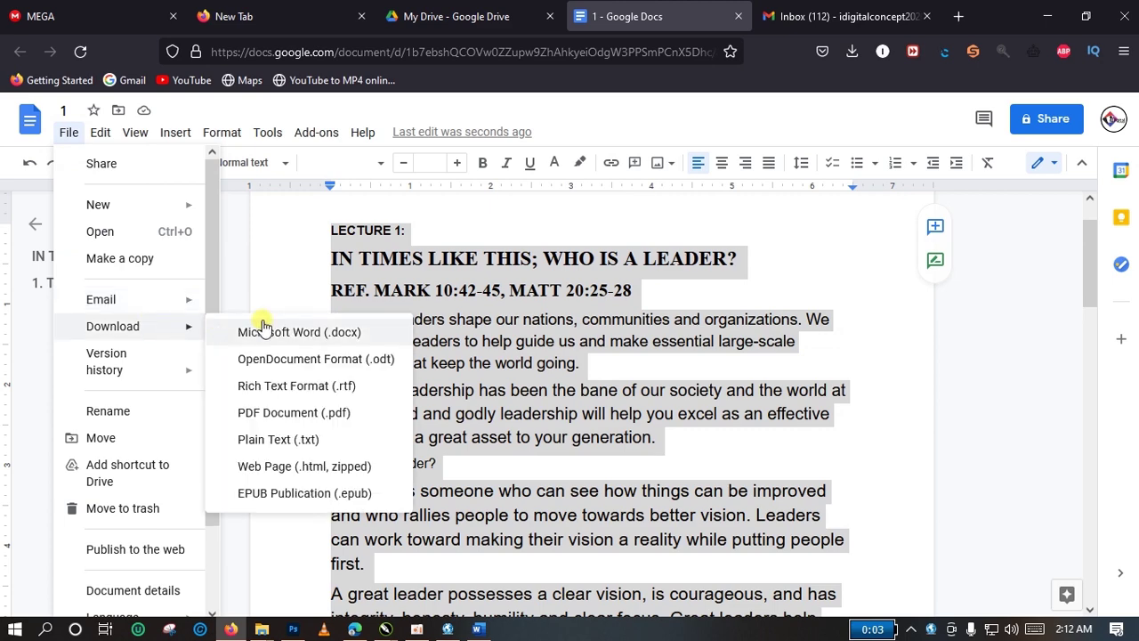
left_click(318, 332)
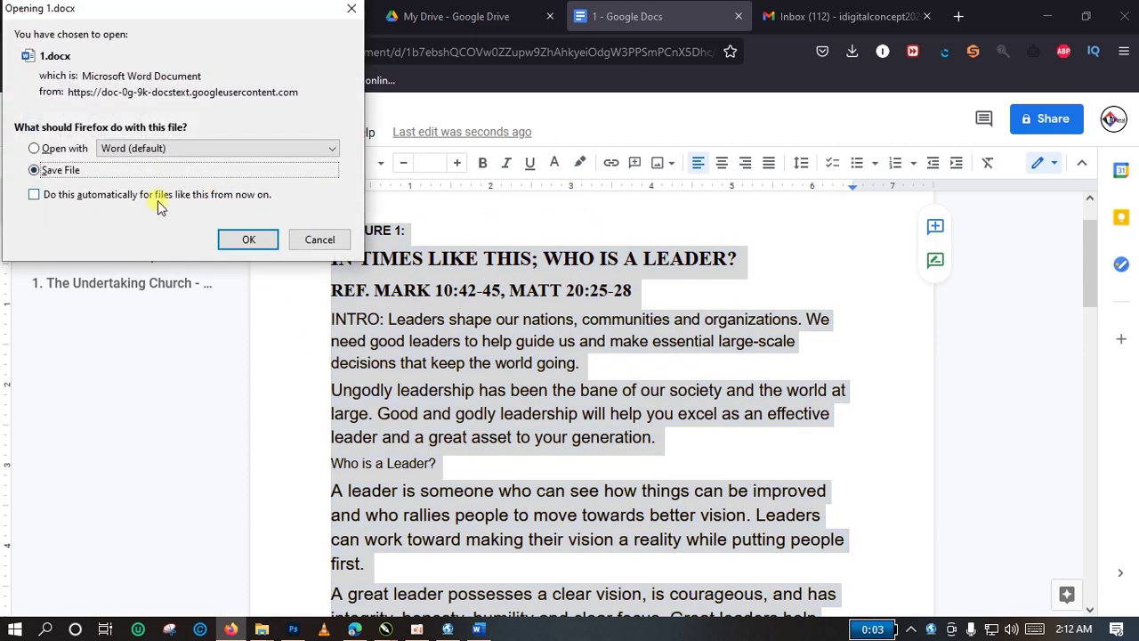
left_click(250, 240)
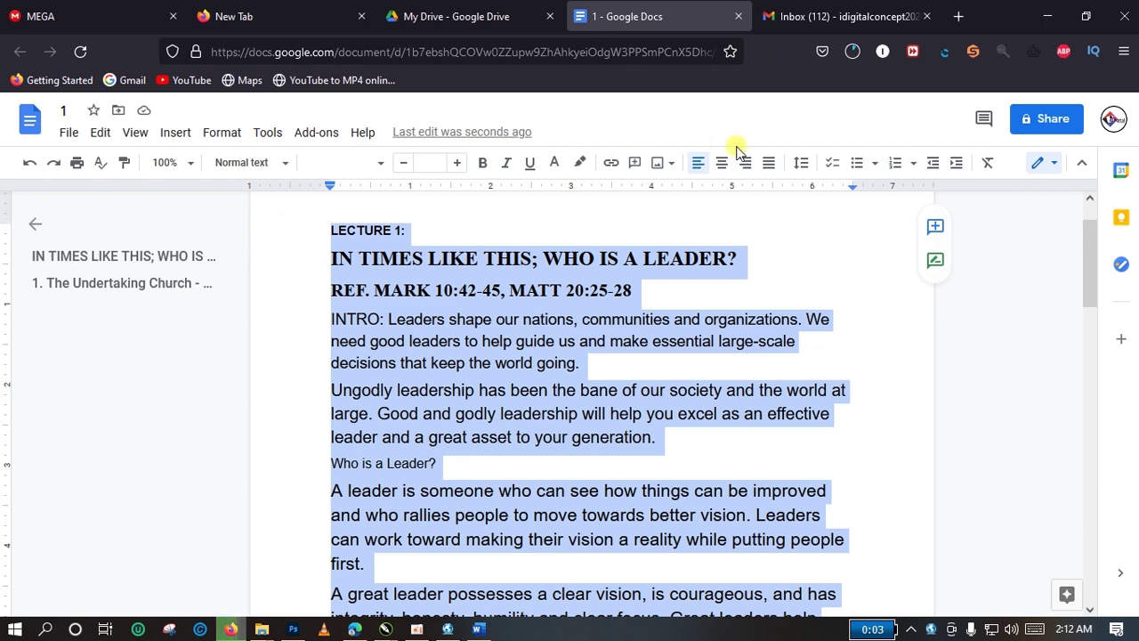
Open 1.docx in Word from the downloads list and scroll through both pages
left_click(855, 57)
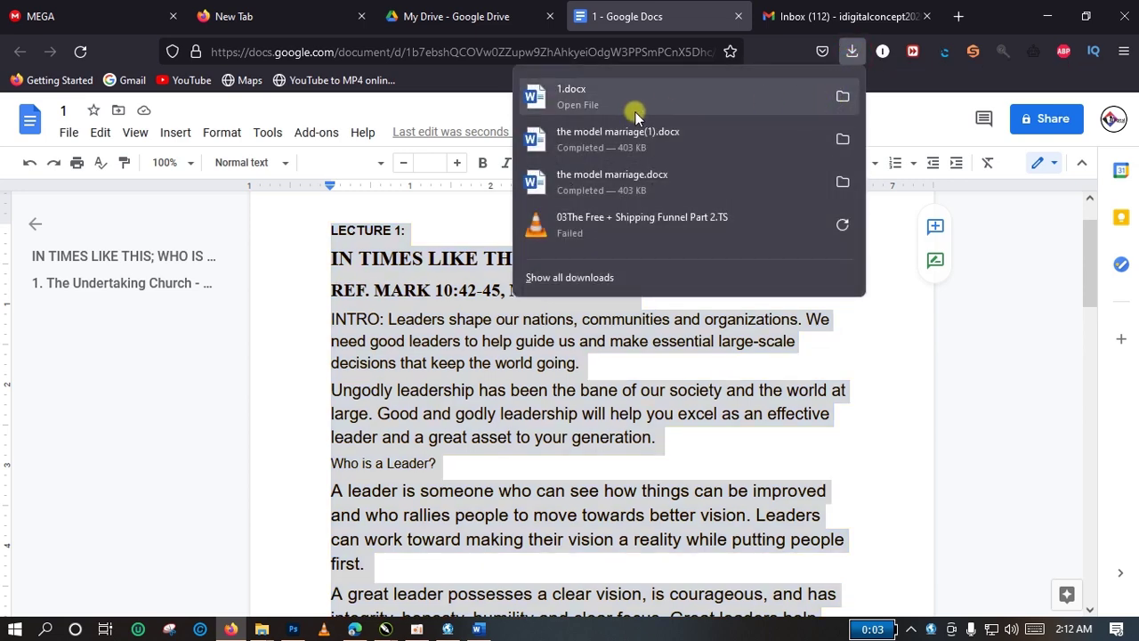
left_click(576, 106)
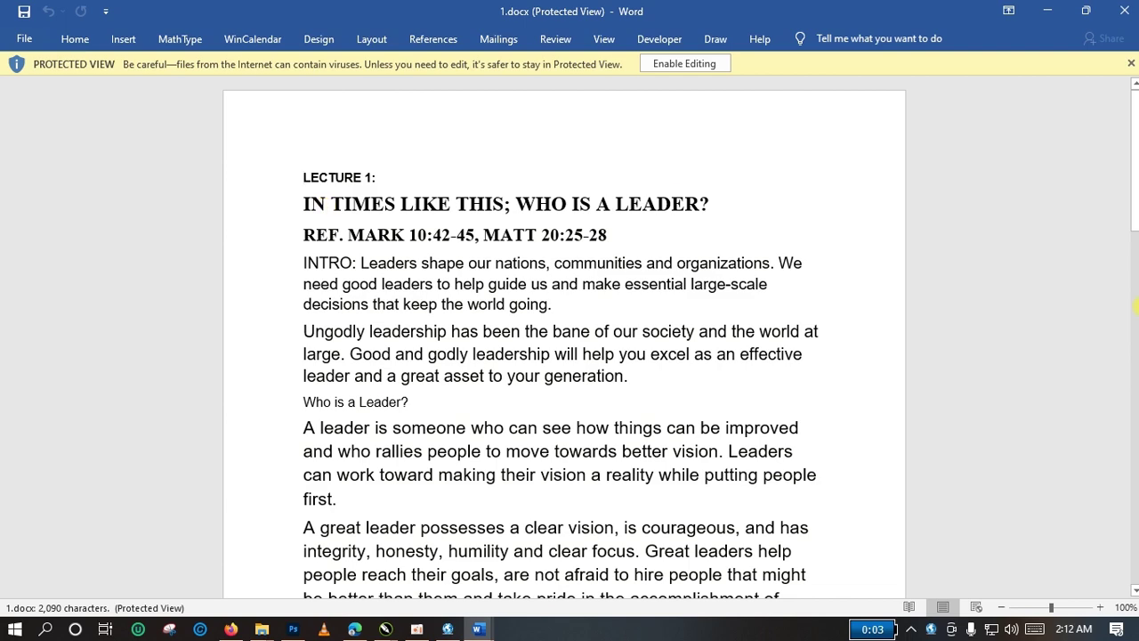
left_click_drag(1136, 145, 1135, 267)
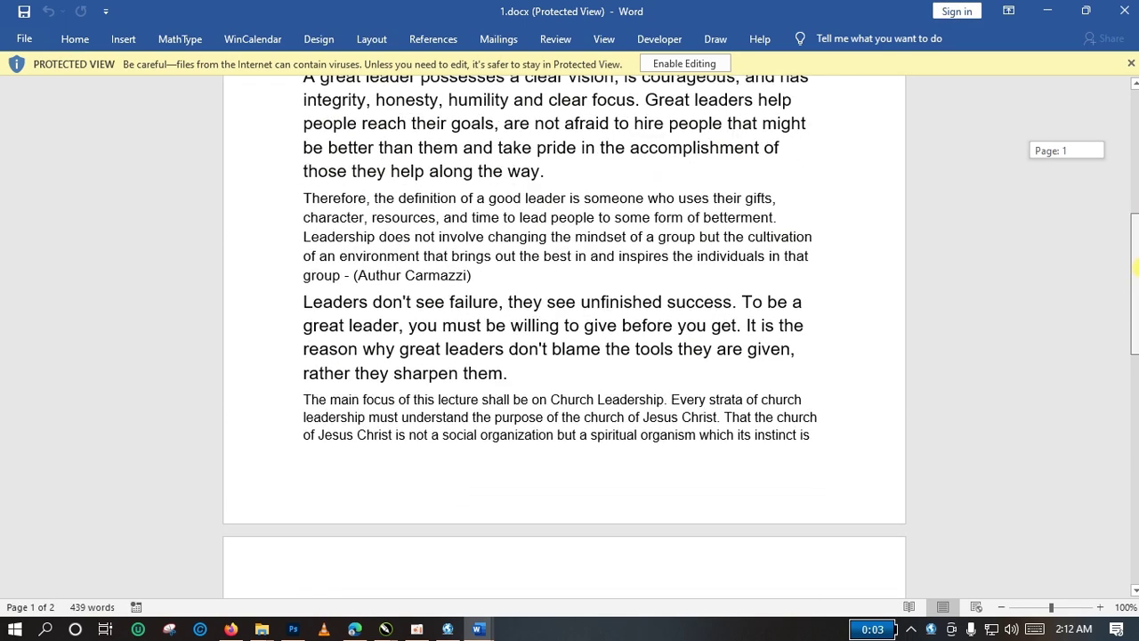
left_click_drag(1135, 267, 1136, 449)
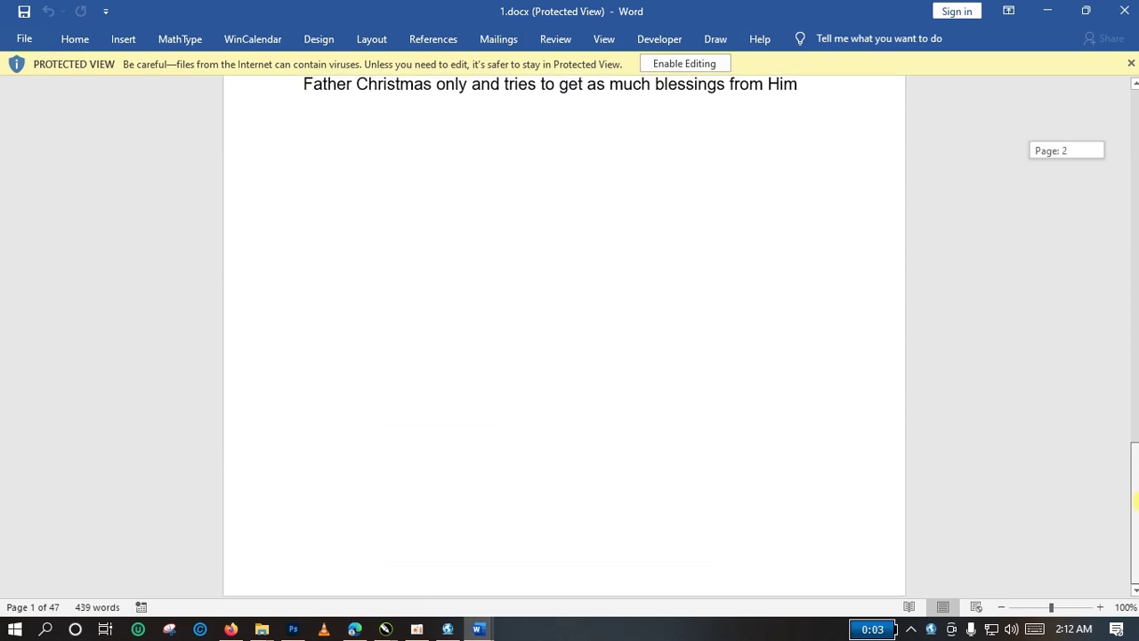
left_click_drag(1136, 441, 1136, 383)
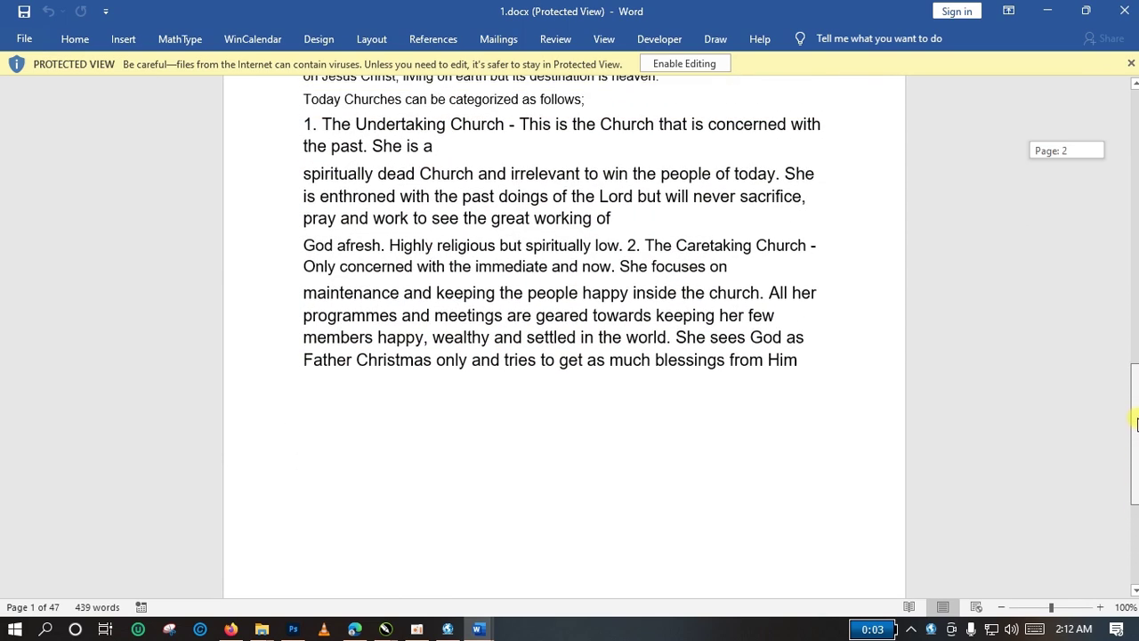
scroll(1136, 383, "down", 2)
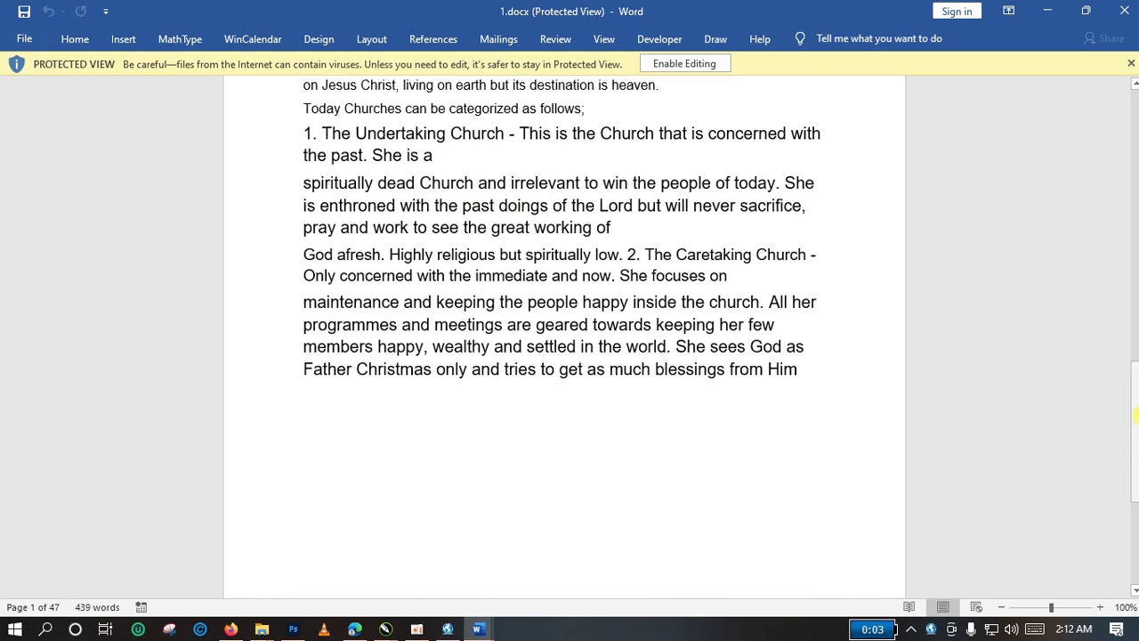
Select the lecture text from the final word Him back to LECTURE 1:, then enable editing
left_click(809, 370)
mouse_move(749, 278)
left_mouse_down()
mouse_move(372, 73)
mouse_move(314, 167)
left_mouse_up()
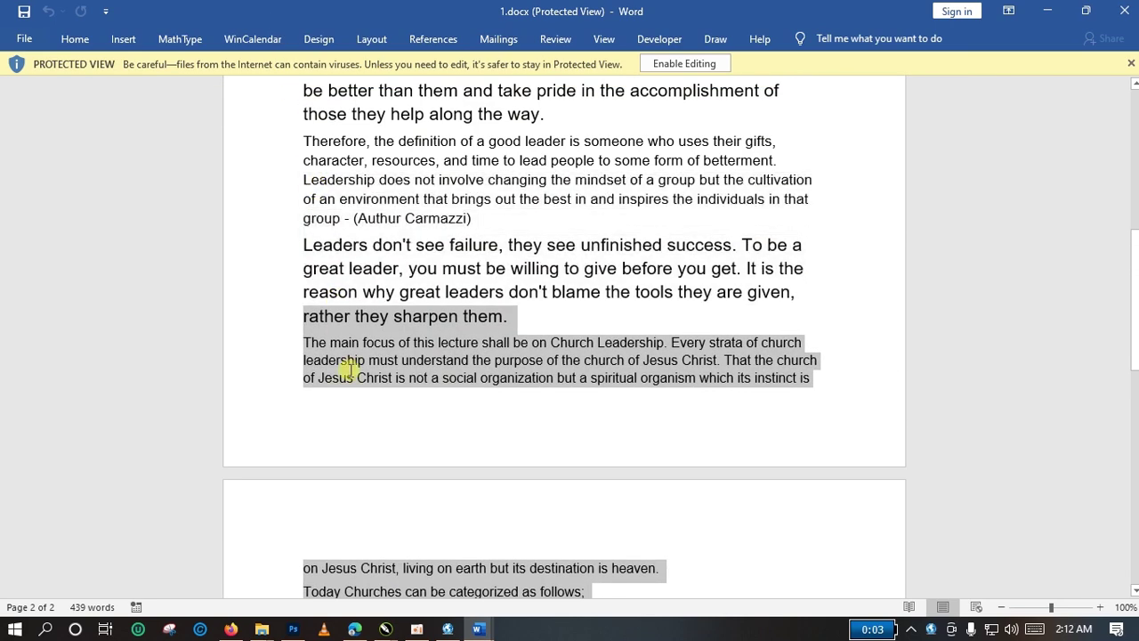
left_click_drag(313, 167, 312, 100)
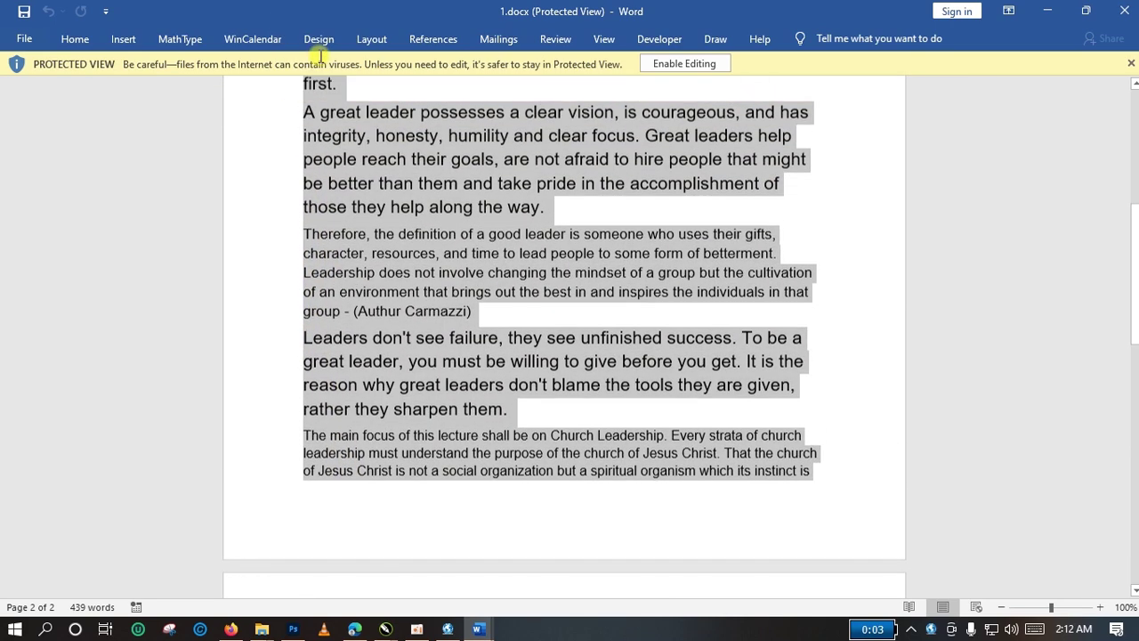
left_click_drag(312, 100, 258, 142)
left_click(671, 64)
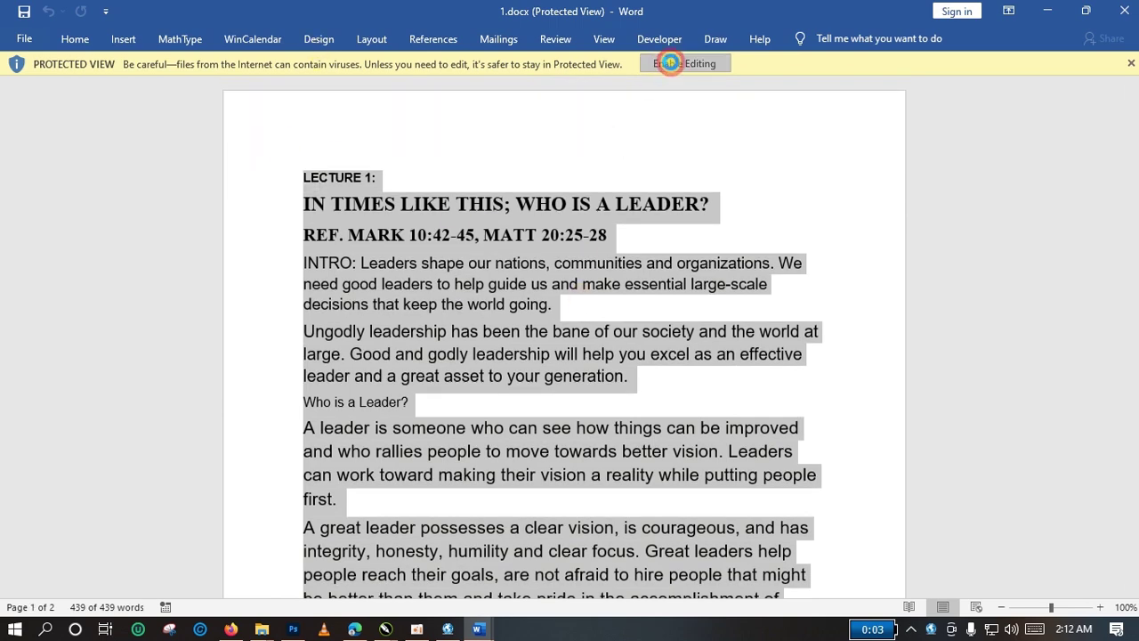
Centre the heading IN TIMES LIKE THIS; WHO IS A LEADER? with Ctrl+E
left_click(362, 189)
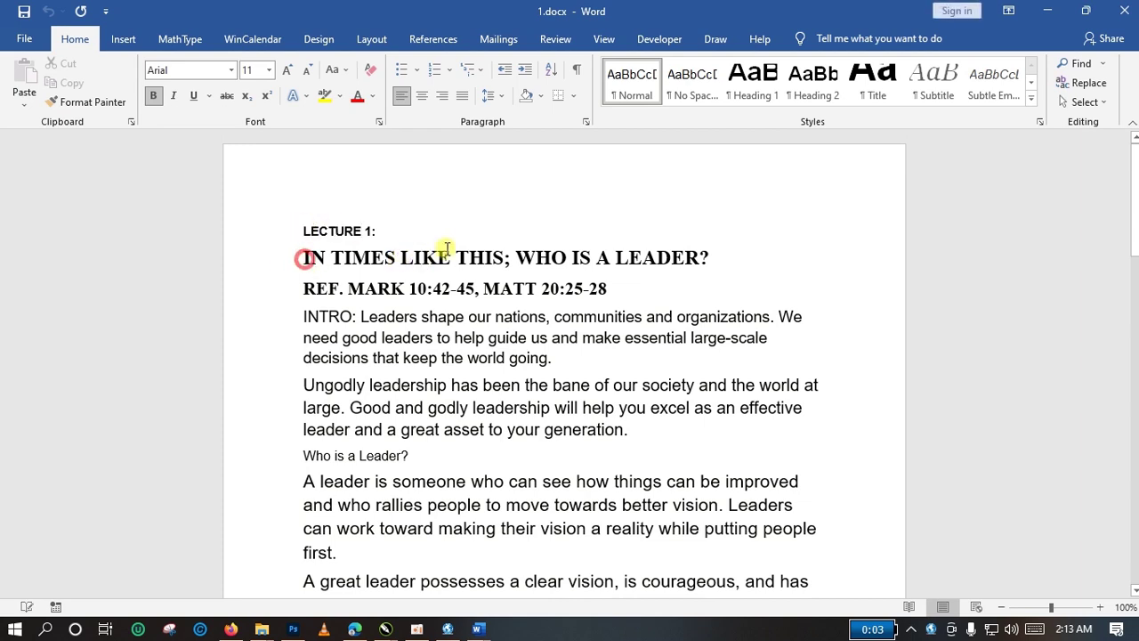
left_click_drag(303, 256, 718, 255)
key("ctrl+e")
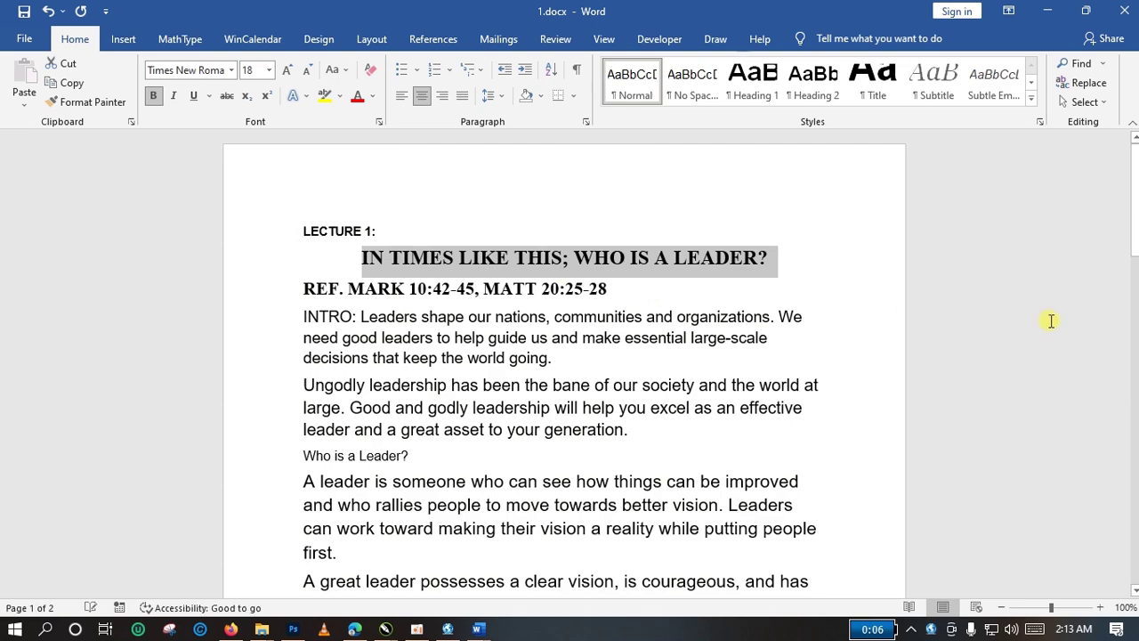
mouse_move(1136, 209)
left_mouse_down()
mouse_move(1135, 539)
mouse_move(1136, 205)
left_mouse_up()
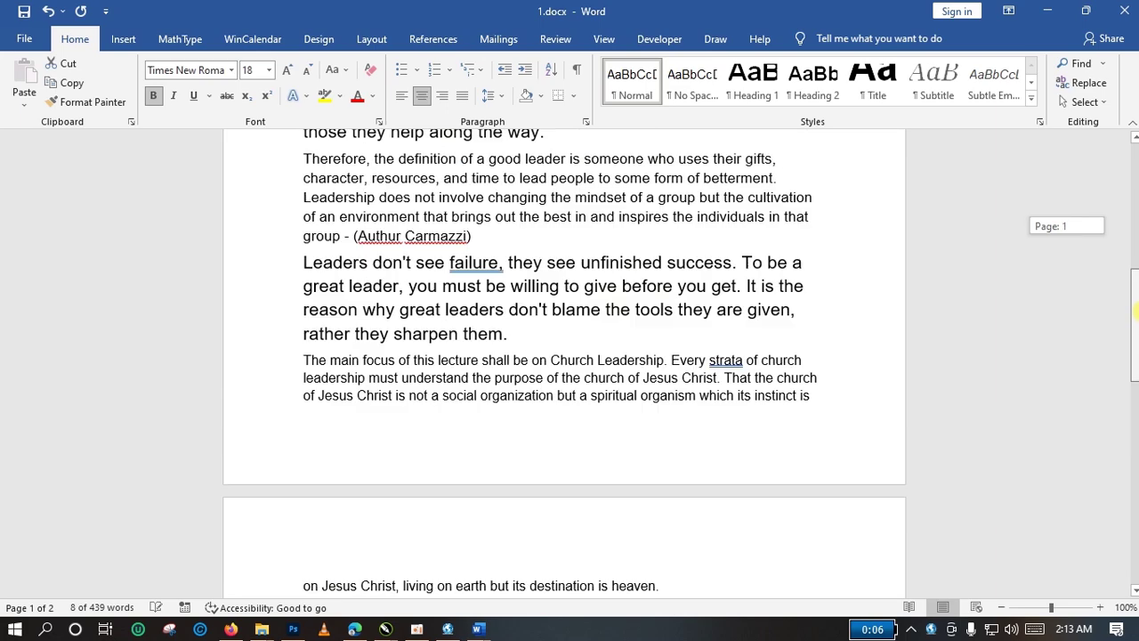